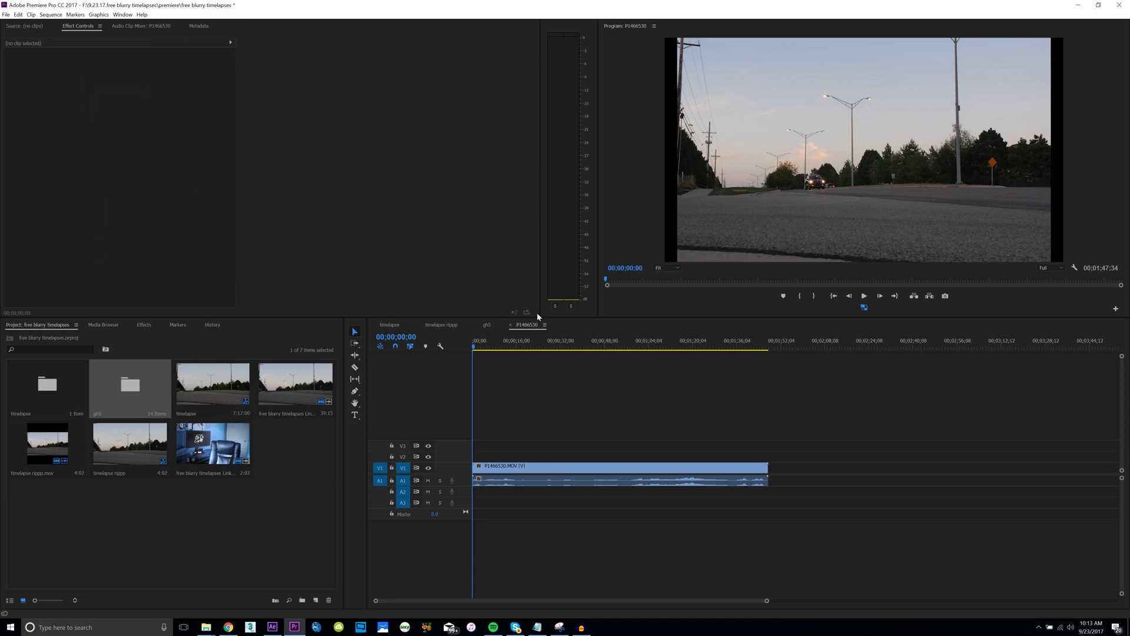
Cut the road clip at two points and delete both the opening and closing sections
drag(474, 346, 691, 345)
key(c)
click(566, 469)
key(v)
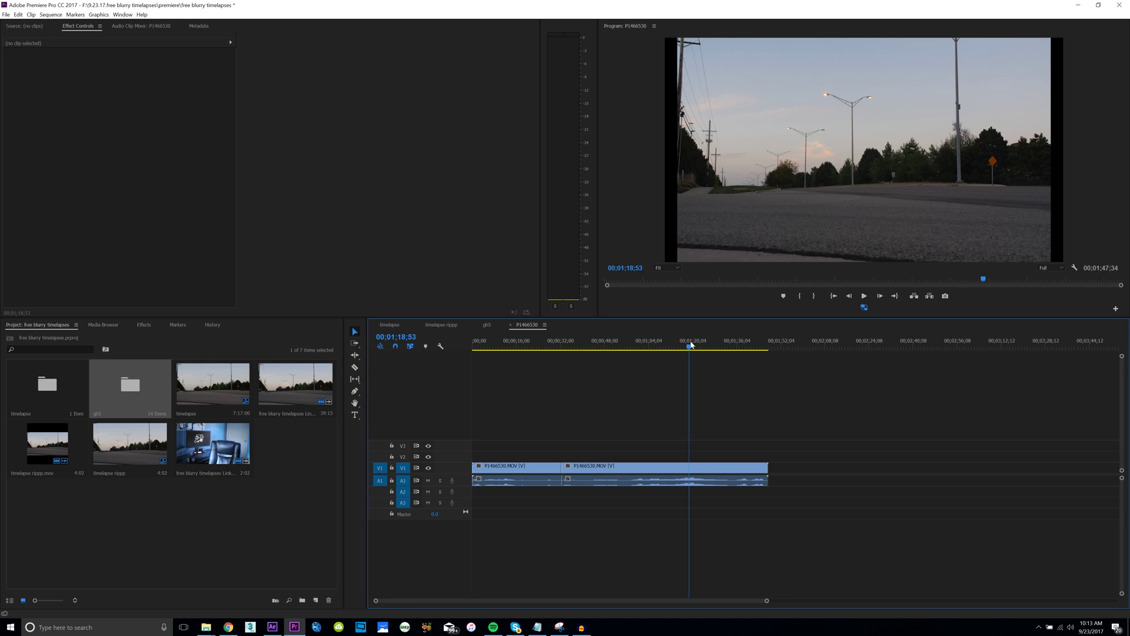
key(ctrl+k)
key(d)
key(Delete)
click(522, 481)
key(Delete)
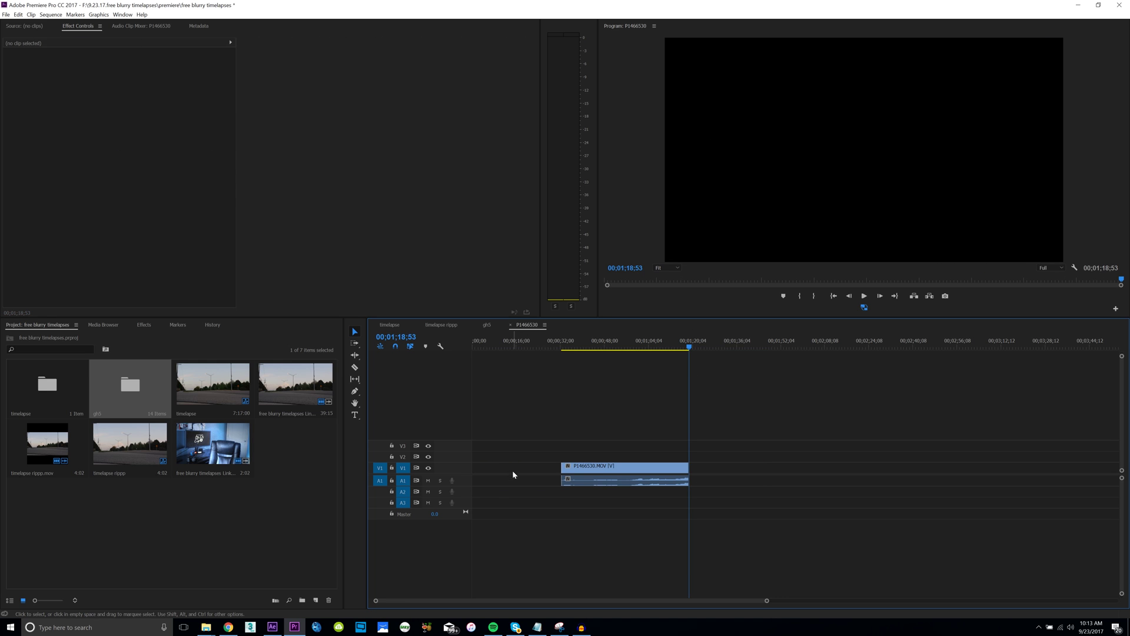
Ripple-delete the leading gap so the 46-second piece starts at zero, then play it back
click(514, 468)
key(Delete)
key(Home)
key(space)
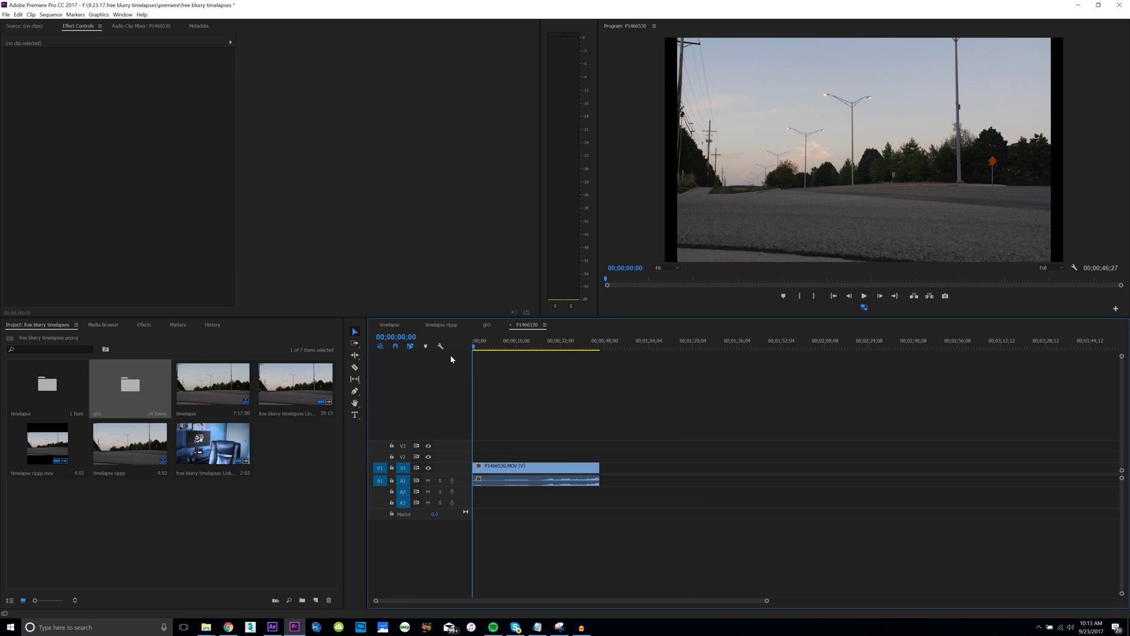
key(space)
key(Home)
Replace the trimmed clip with a linked After Effects composition, Linked Comp 06
right_click(519, 469)
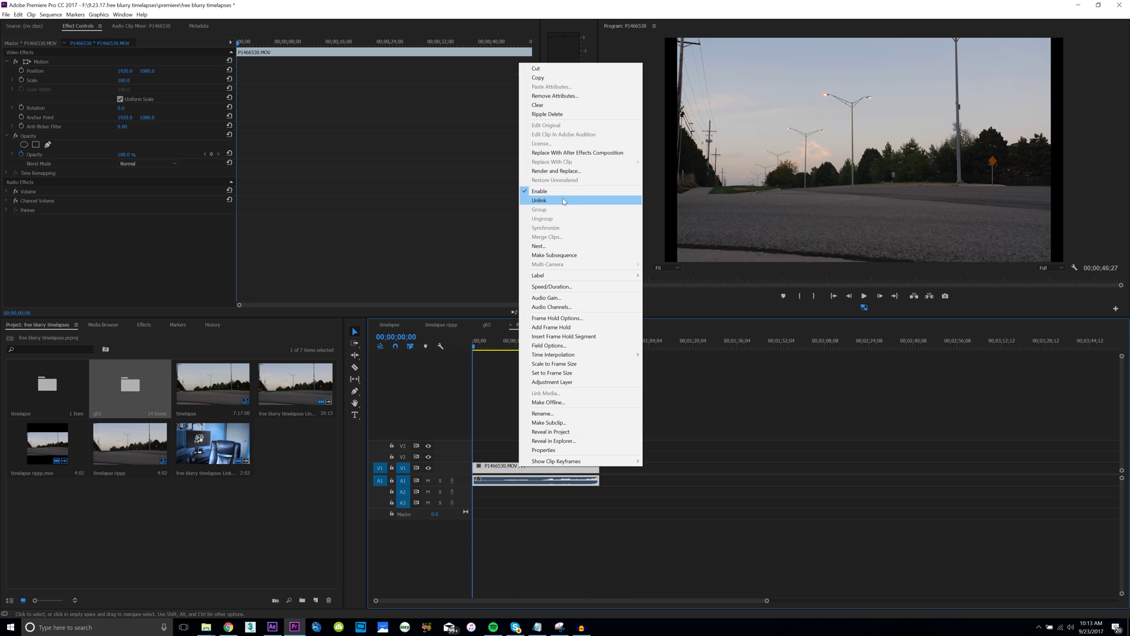
click(576, 152)
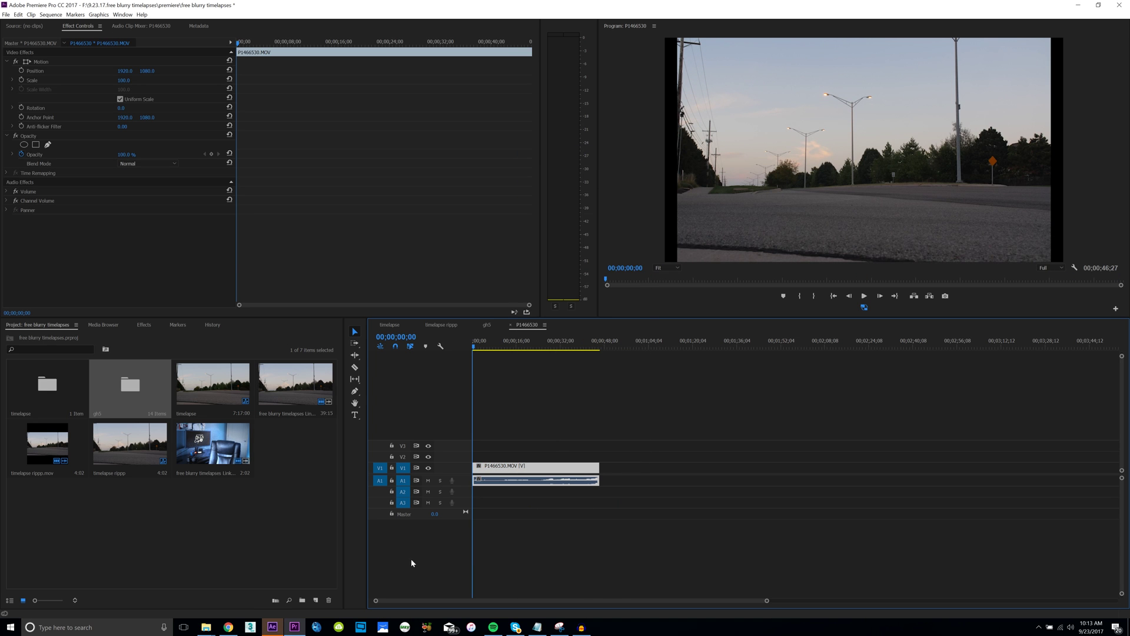
click(273, 627)
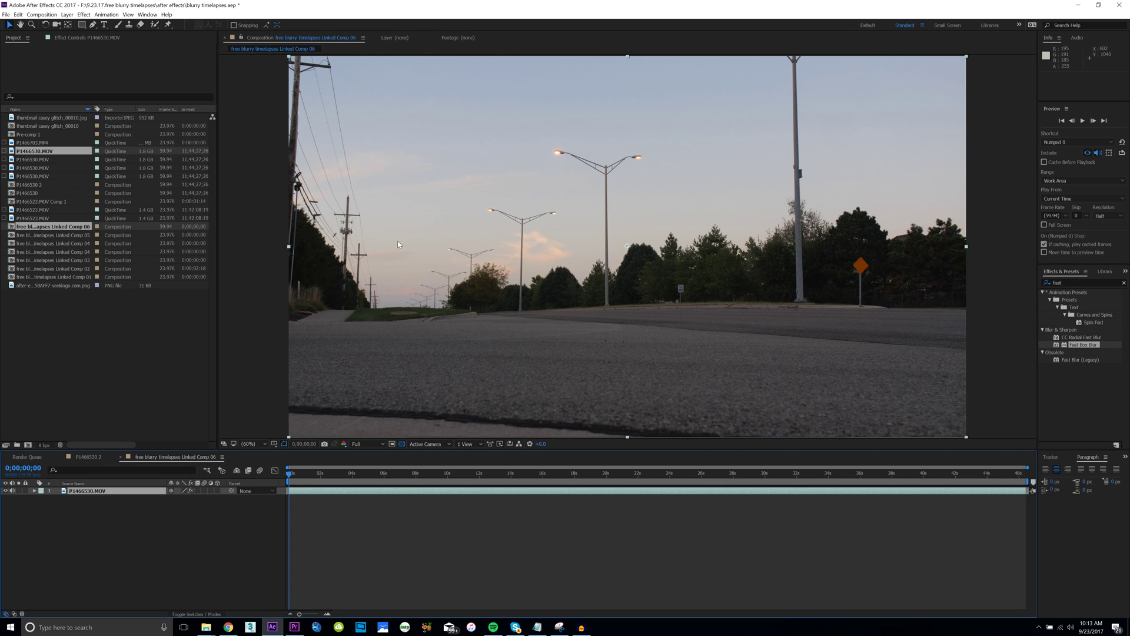
Select the linked comp clip, then enable frame blending on the P146530.MOV layer in After Effects
click(294, 627)
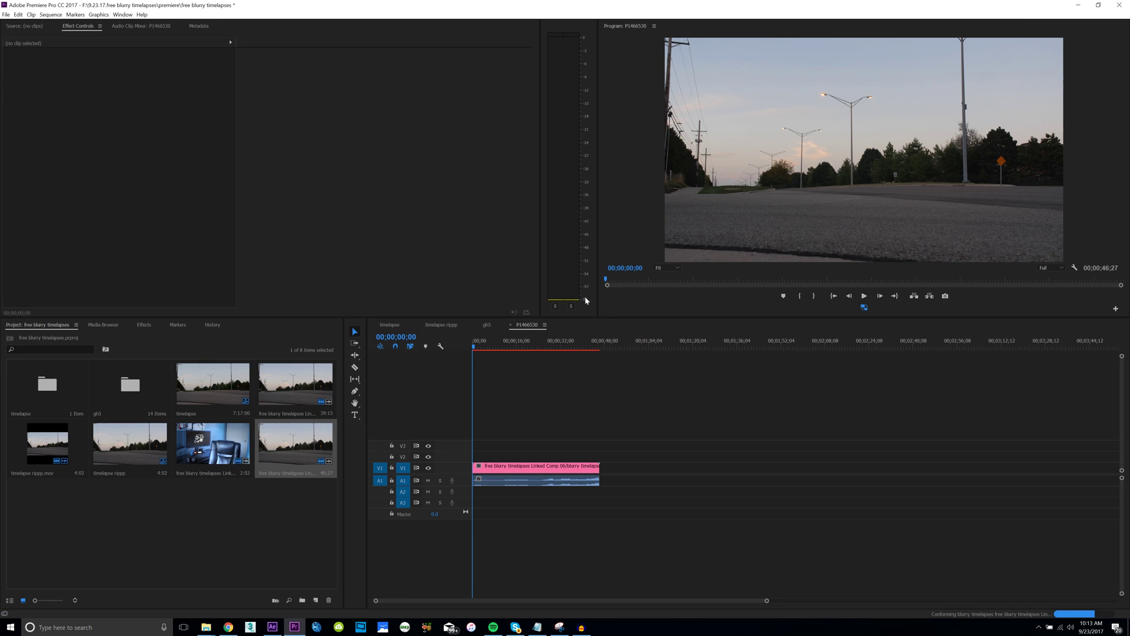
click(273, 628)
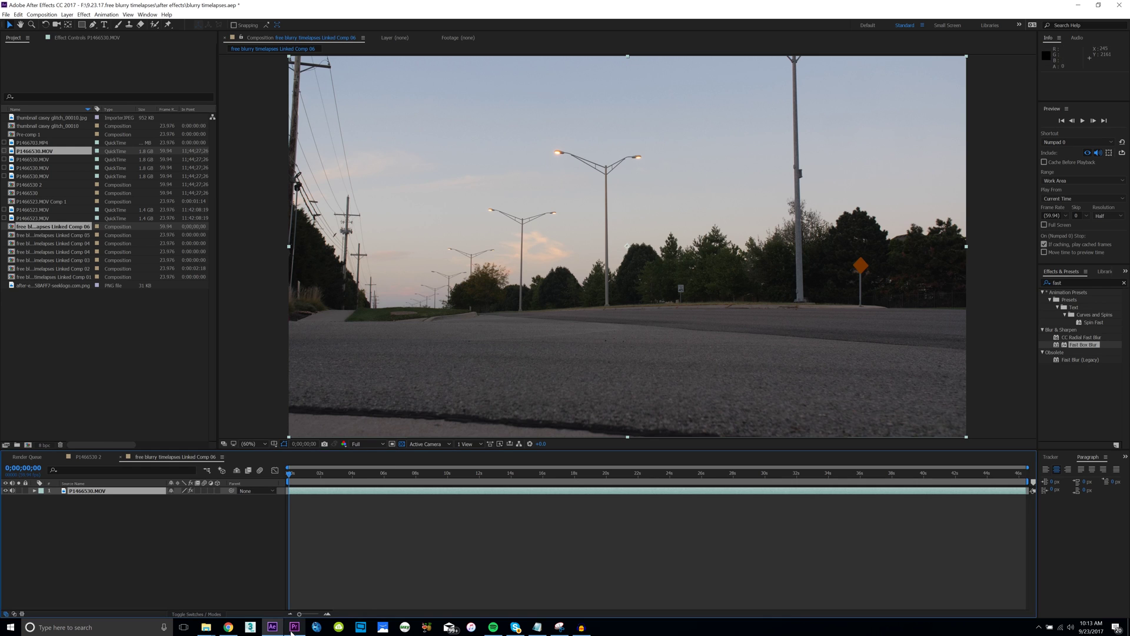
click(295, 627)
click(506, 466)
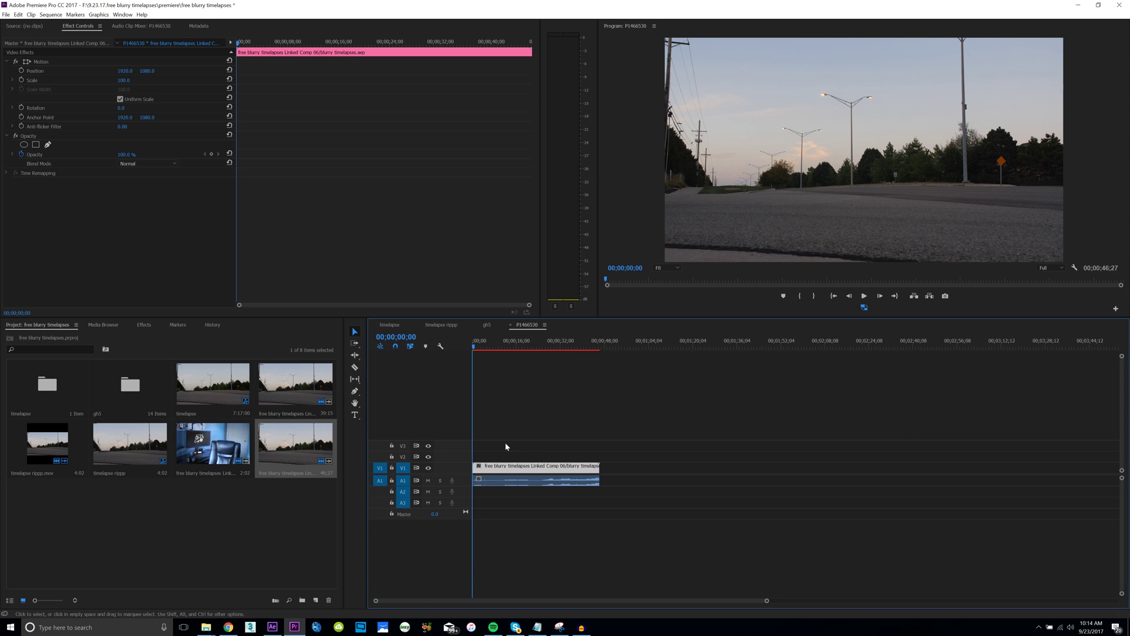
click(272, 627)
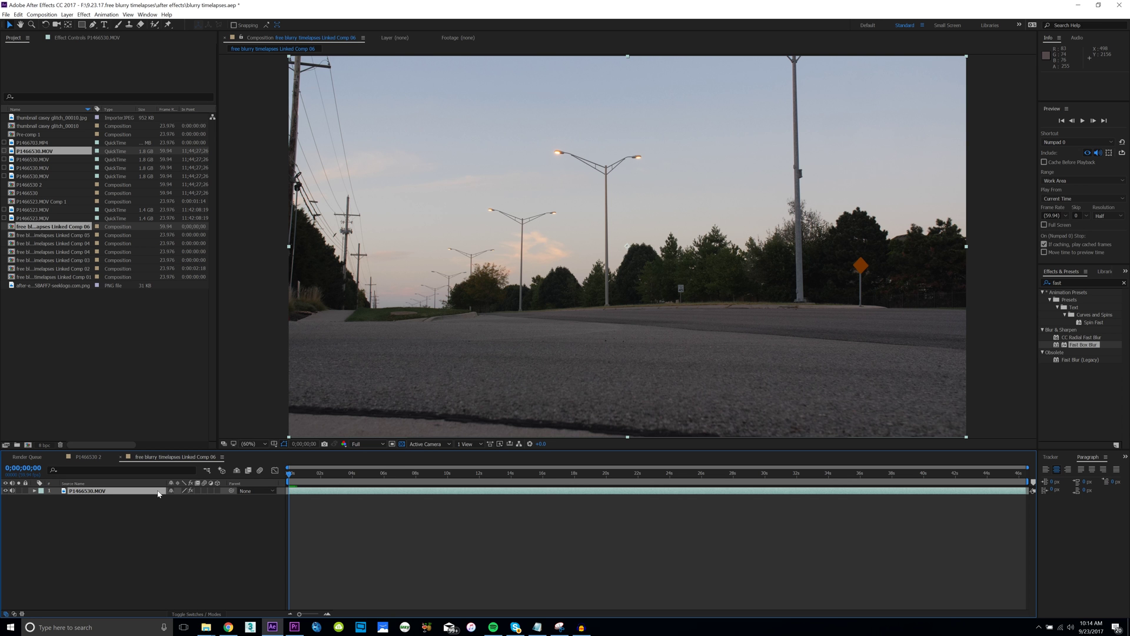
click(197, 491)
right_click(97, 493)
Enable time remapping on P146530.MOV and move the end keyframe to about 0;00;03;56
mouse_move(154, 213)
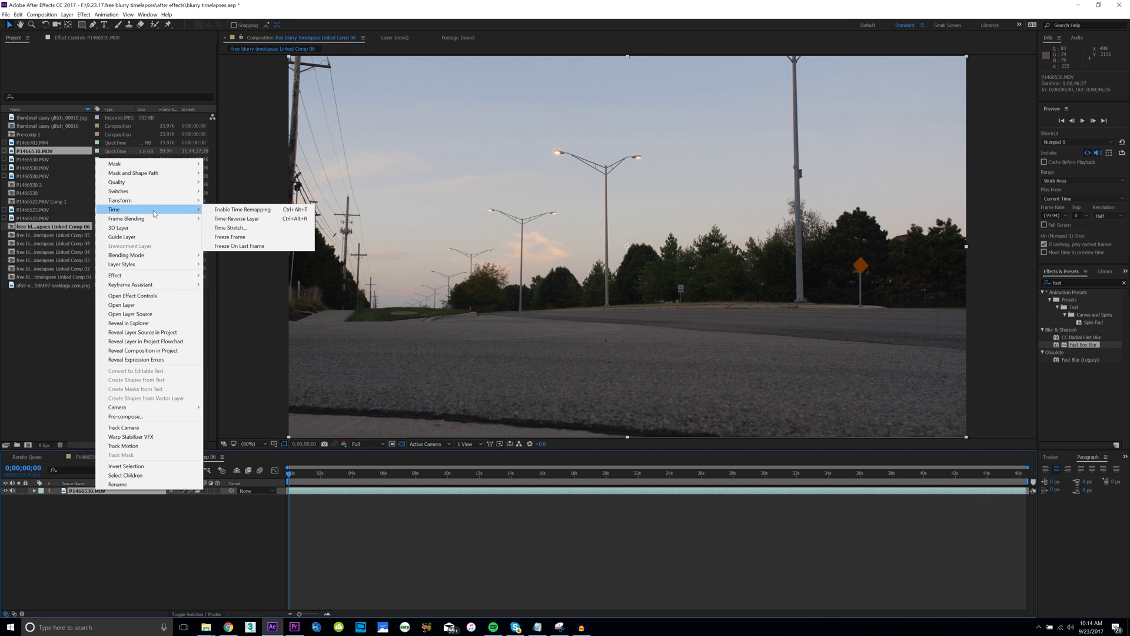
click(289, 211)
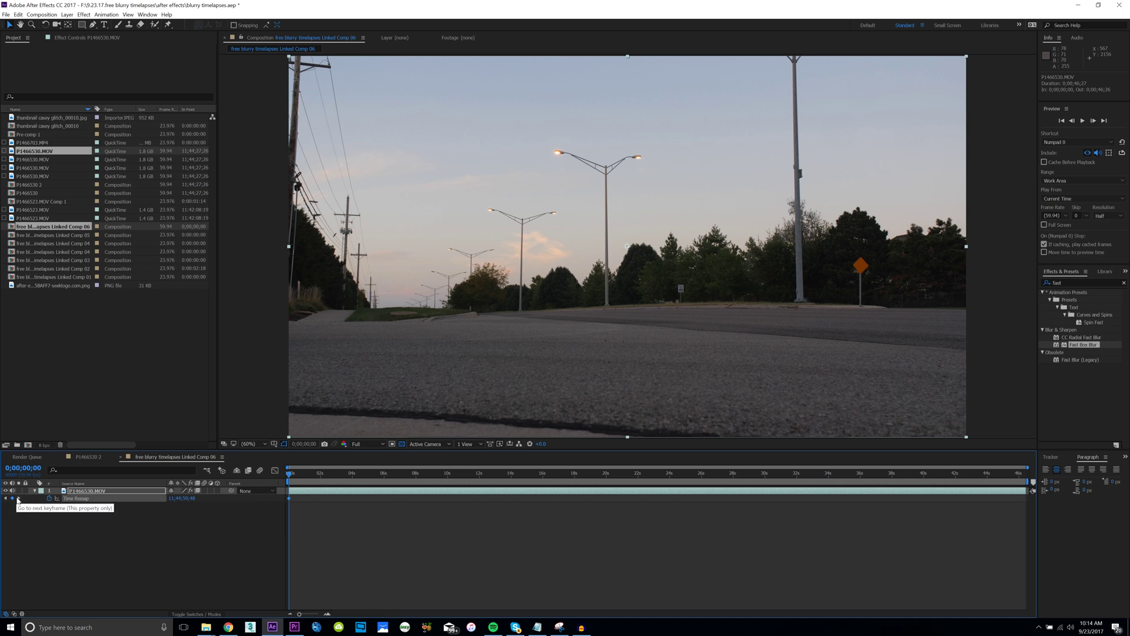
drag(301, 485, 359, 484)
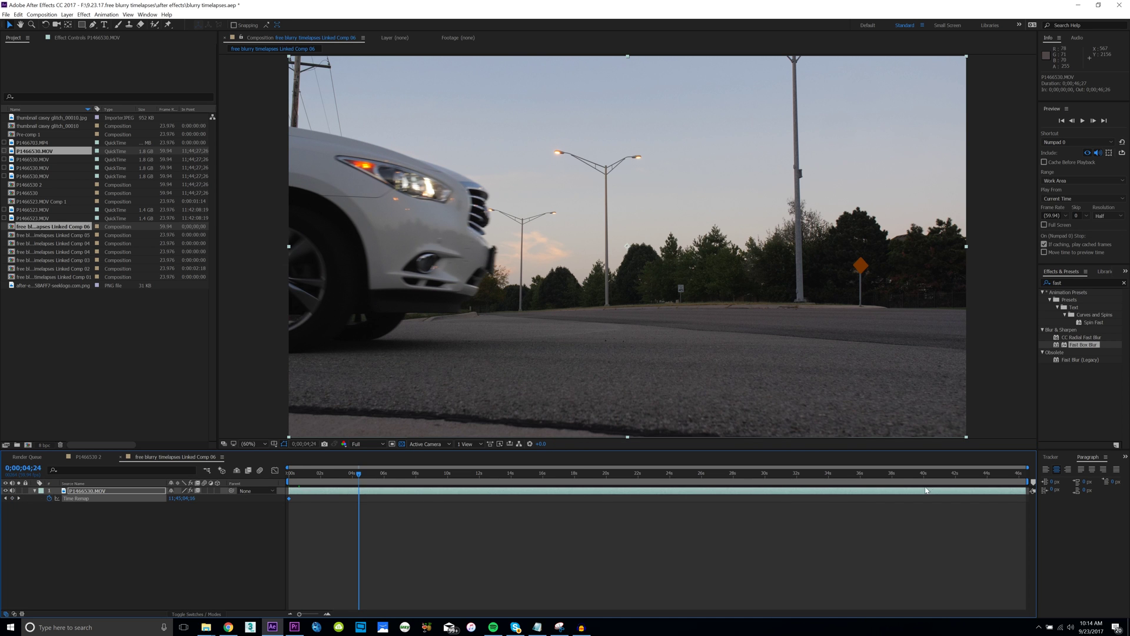
click(1025, 477)
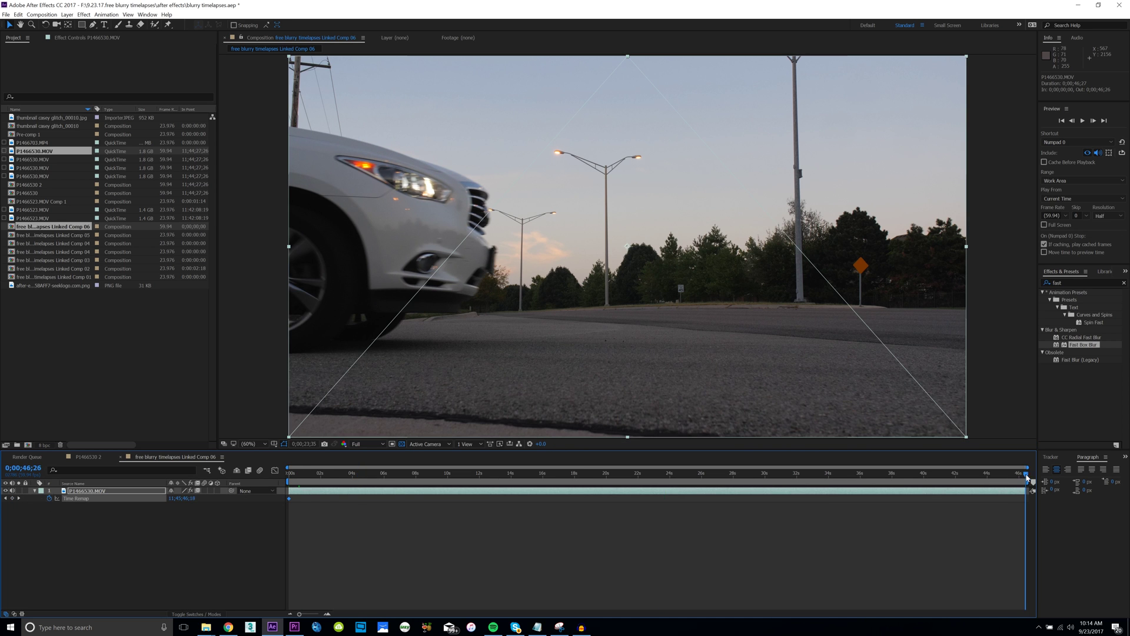
click(12, 498)
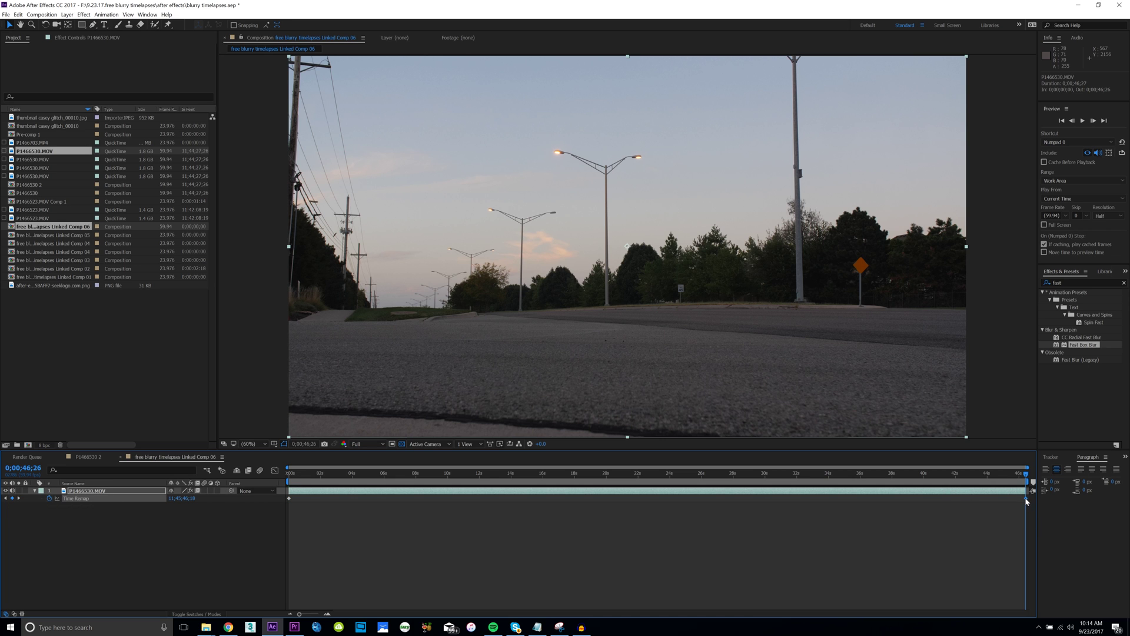
drag(1027, 498, 944, 498)
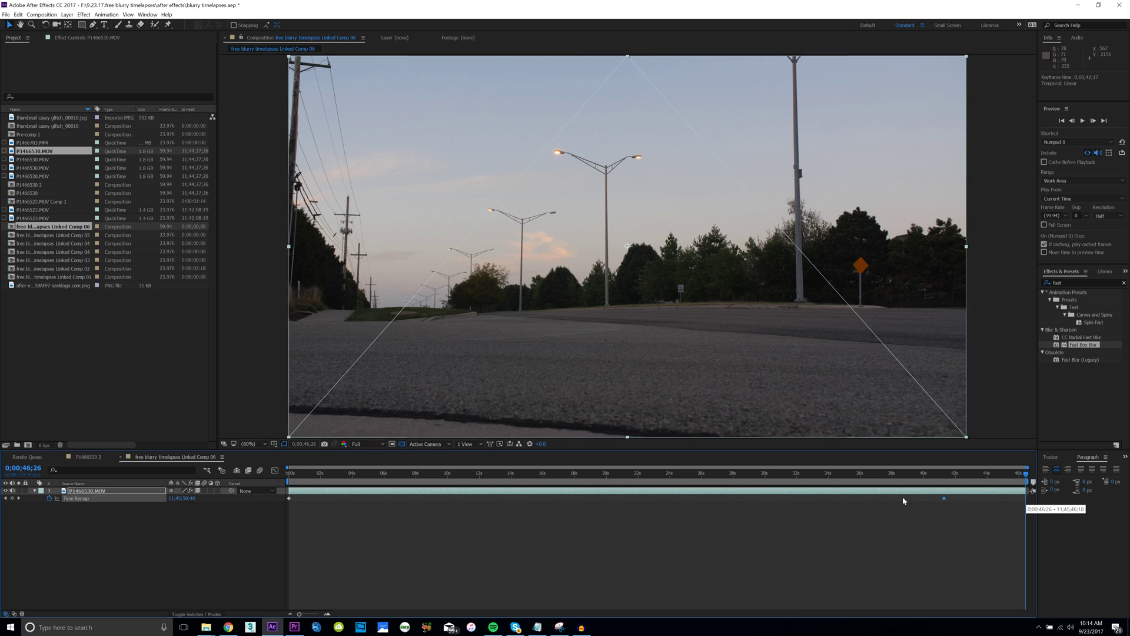
drag(352, 501, 351, 498)
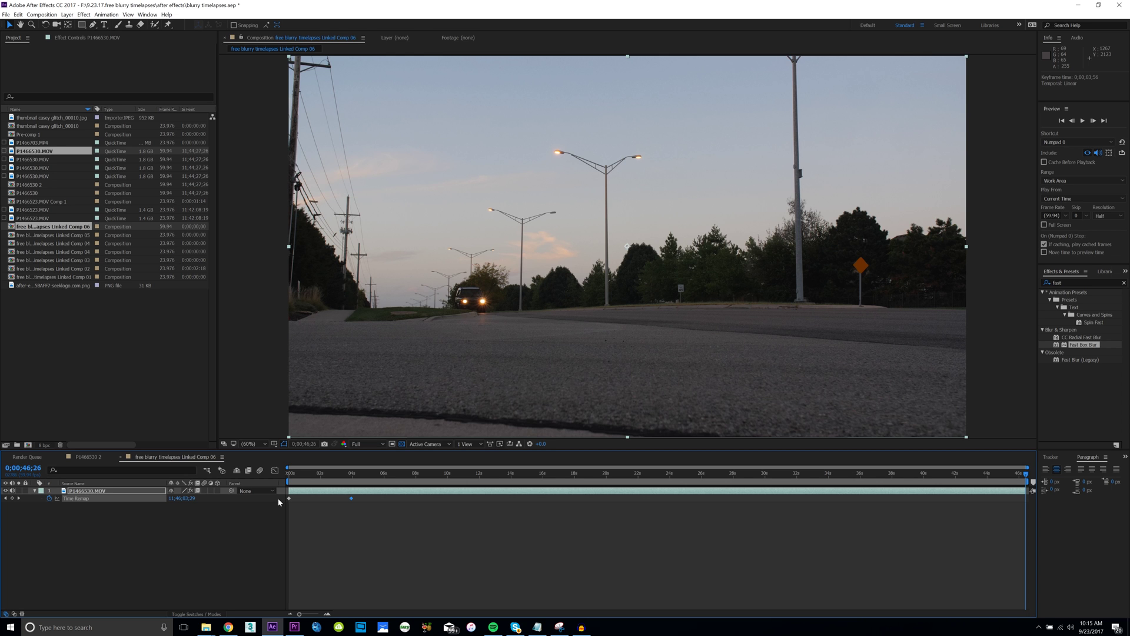
click(352, 474)
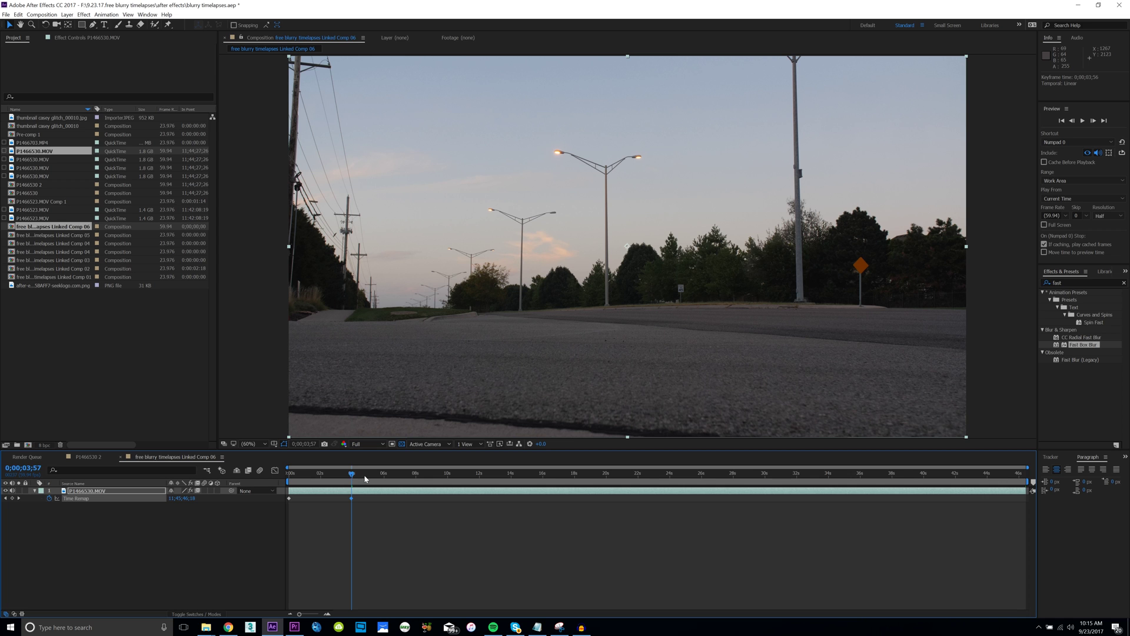
key(Home)
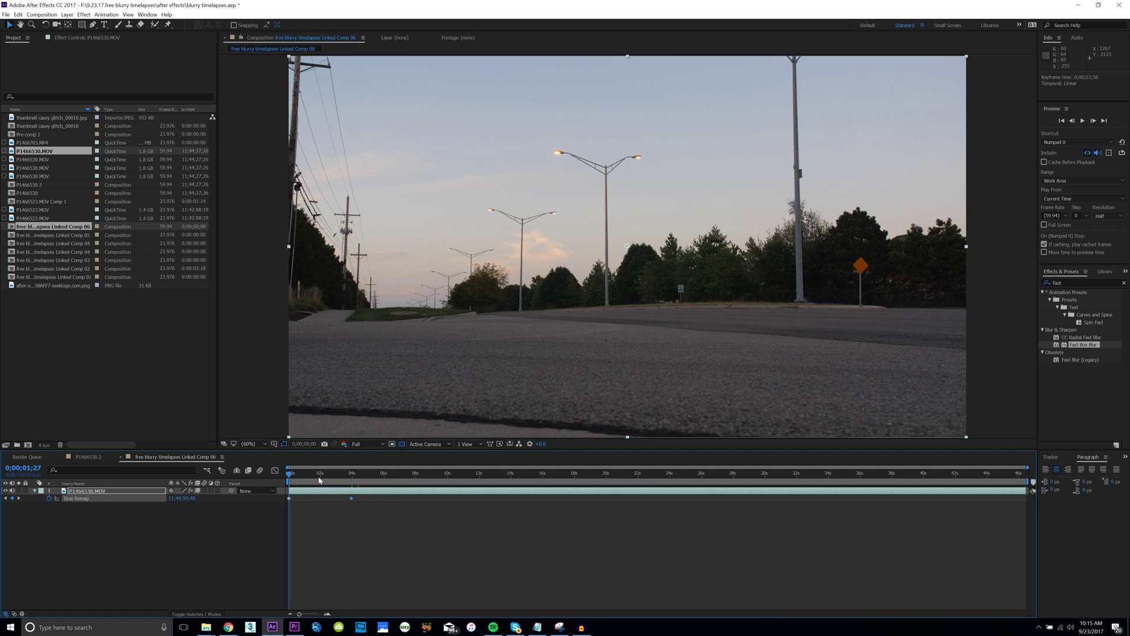
click(311, 476)
drag(329, 474, 323, 473)
click(337, 474)
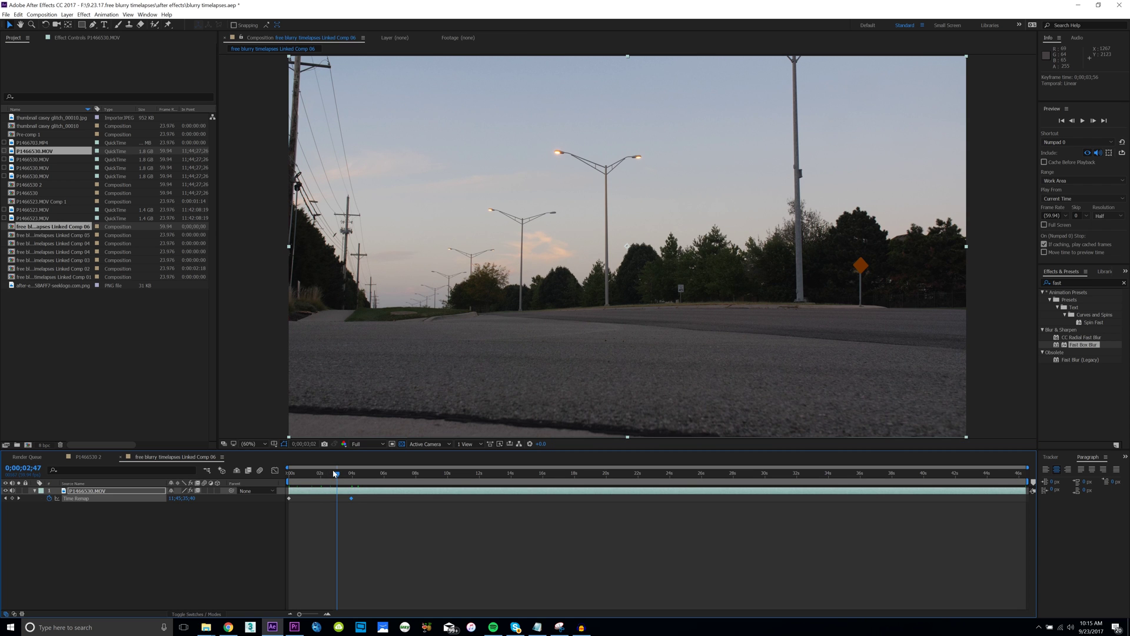
click(74, 38)
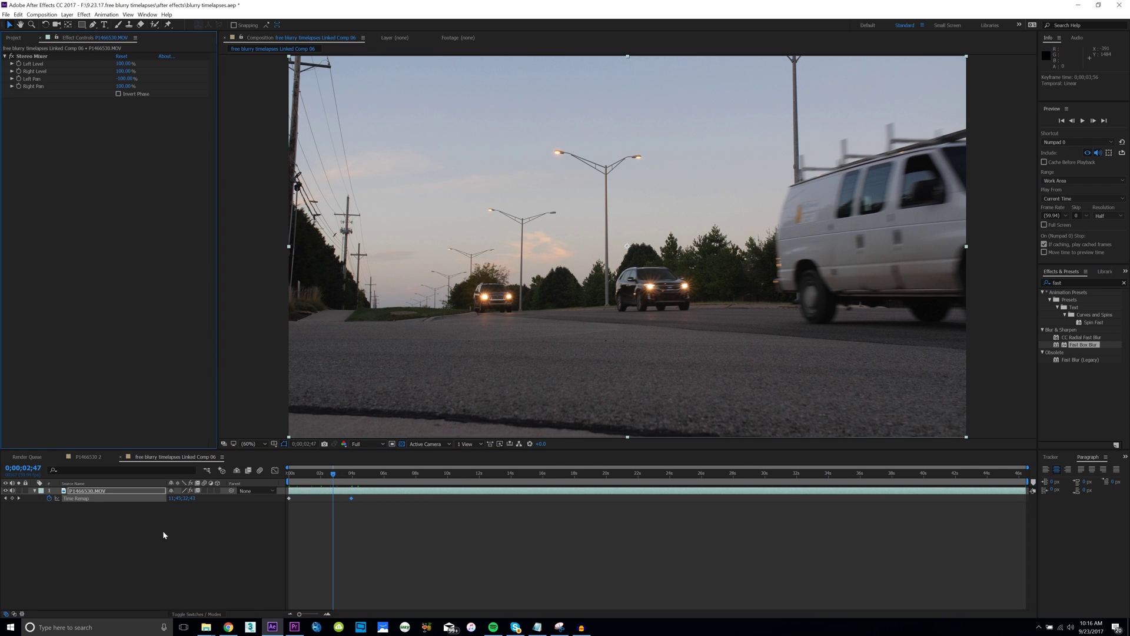
Search 'cc f' in Effects & Presets and drop CC Force Motion Blur onto the road layer
click(184, 560)
click(1087, 282)
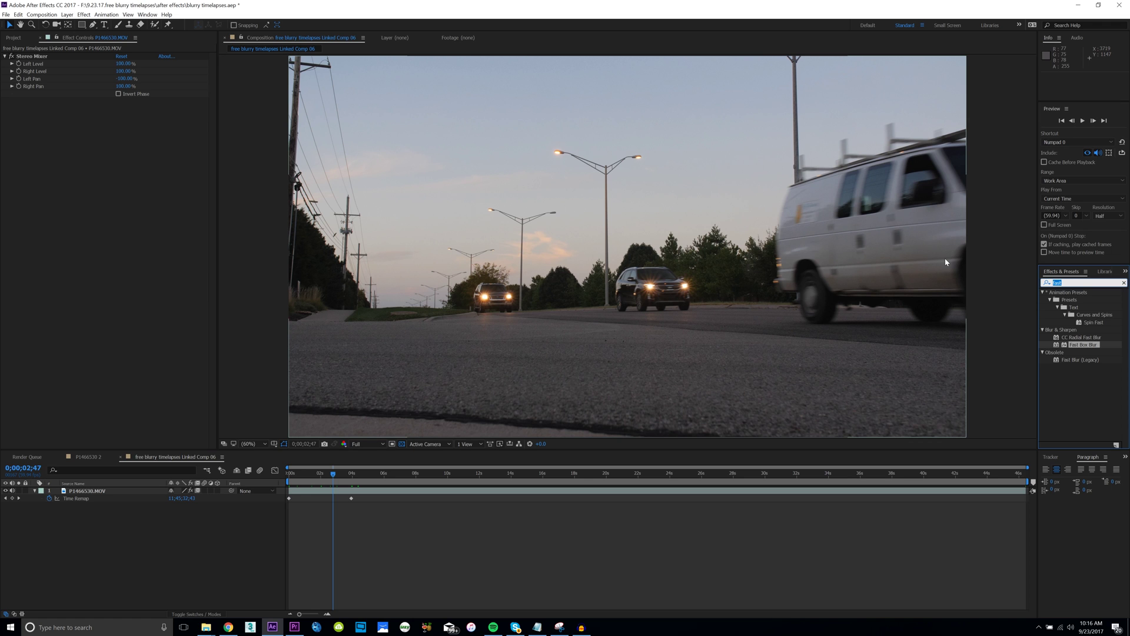
text(cc f)
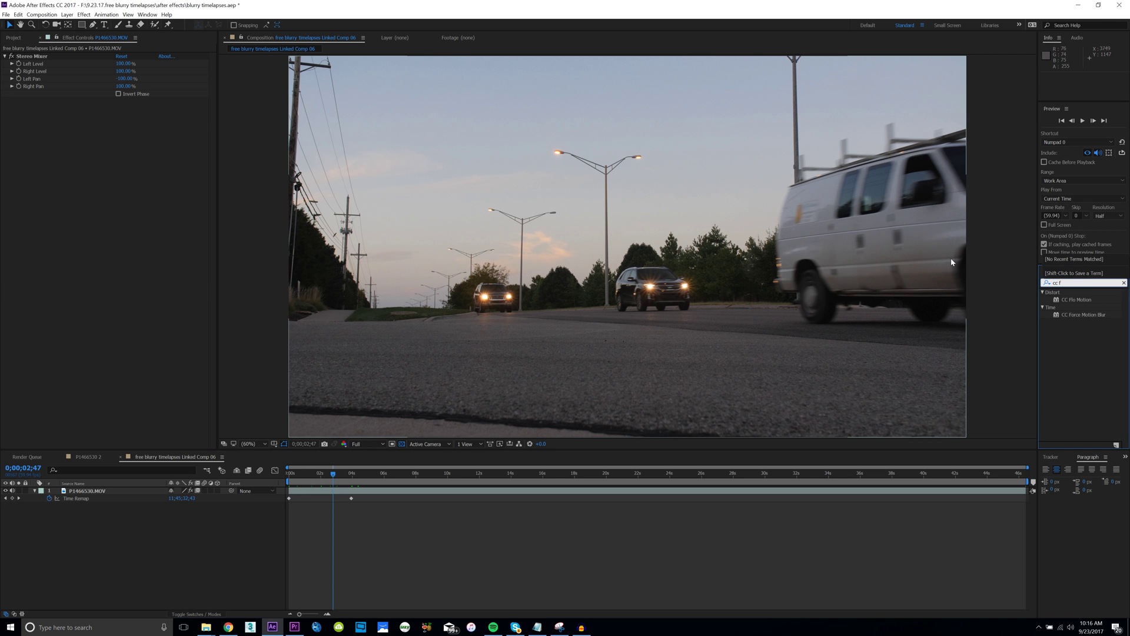
drag(1083, 314, 53, 104)
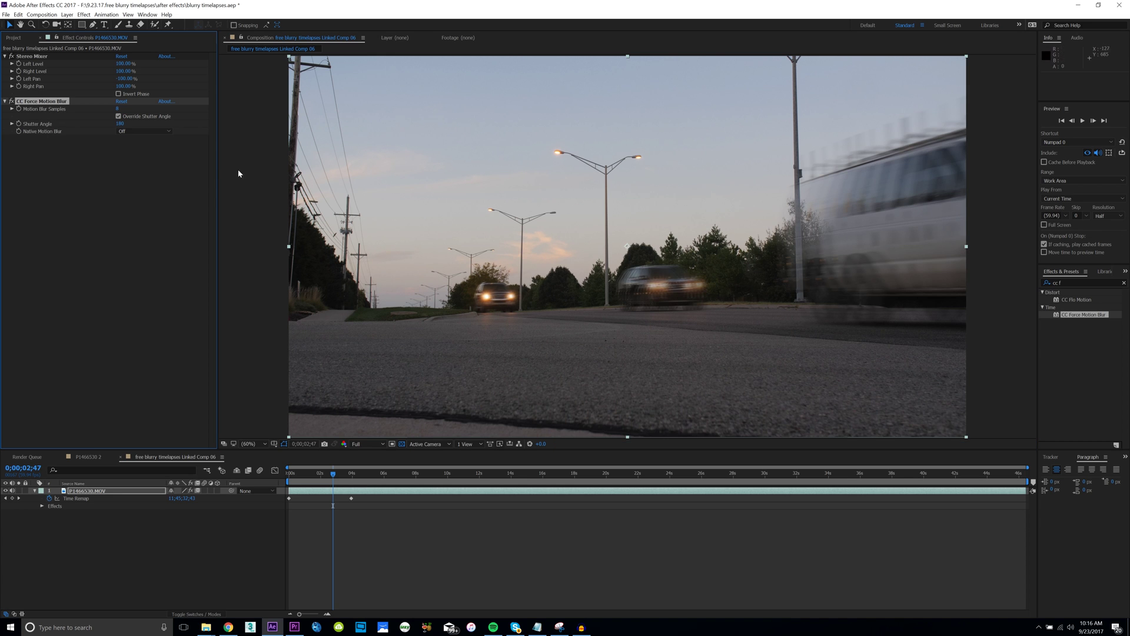
click(119, 123)
Set CC Force Motion Blur's Shutter Angle to 360 and Motion Blur Samples to 100
text(3)
key(Return)
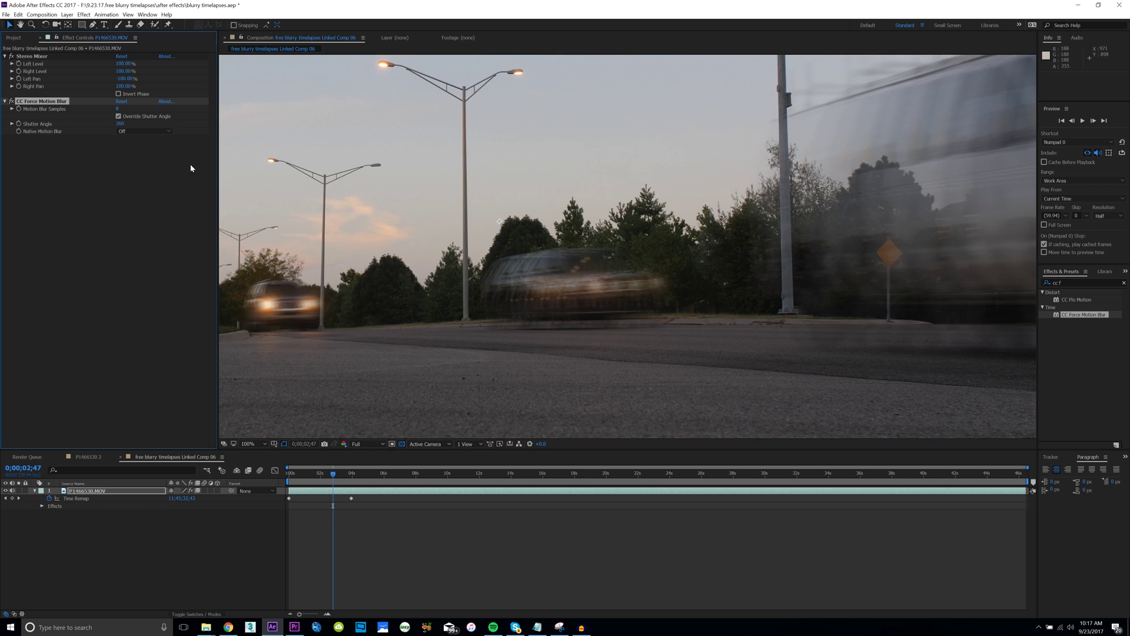
click(119, 110)
text(100)
key(Return)
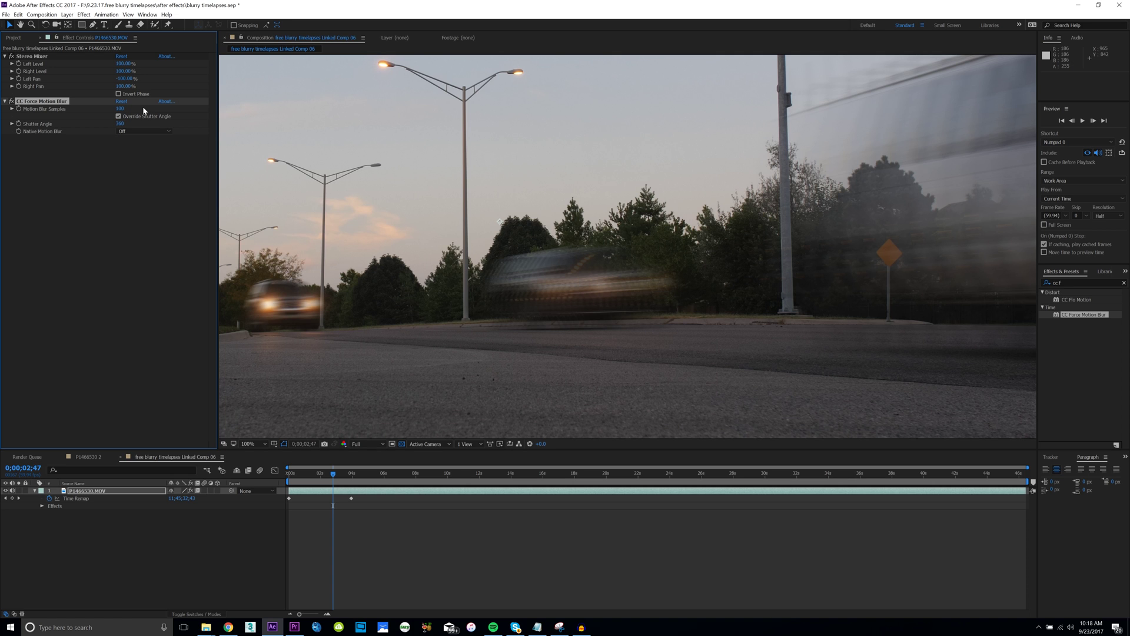
Lower Motion Blur Samples to 25 and collapse the effect properties
click(119, 108)
text(25)
key(Return)
key(ctrl+grave)
click(261, 444)
Fit the viewer, end the work area at the last time-remap keyframe, and trim the comp to it
click(269, 463)
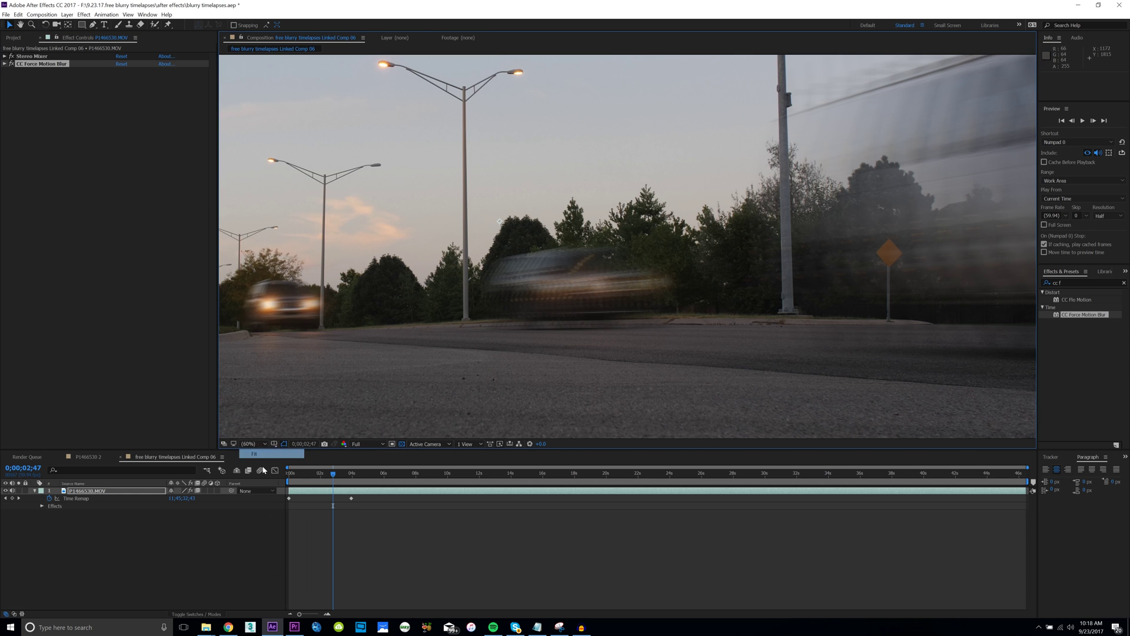
click(352, 474)
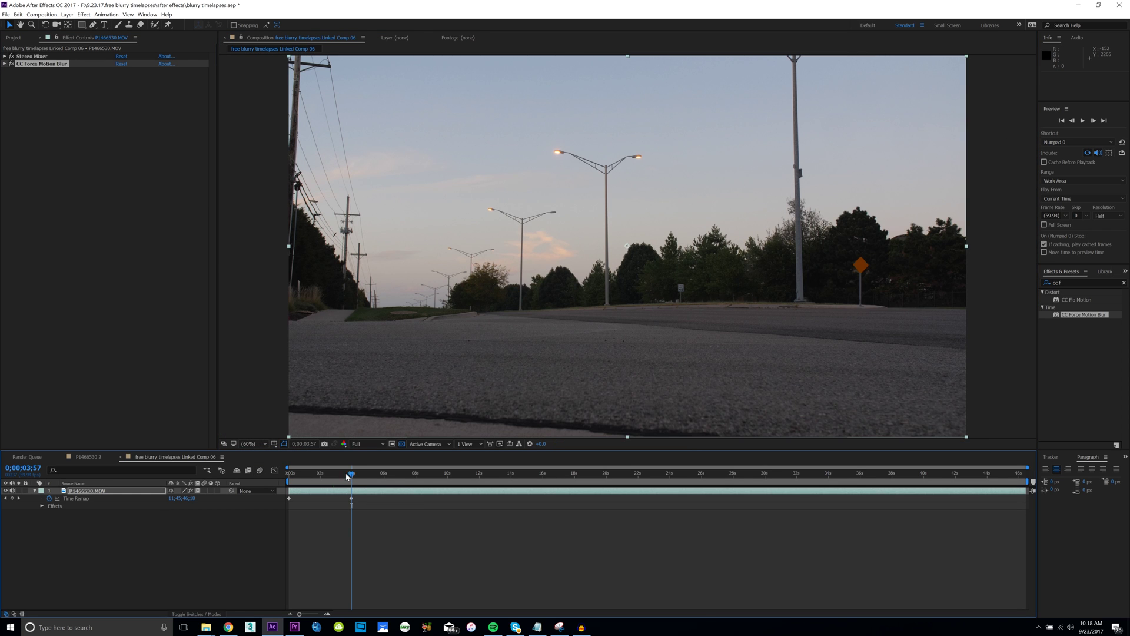
scroll(352, 518, up, 4)
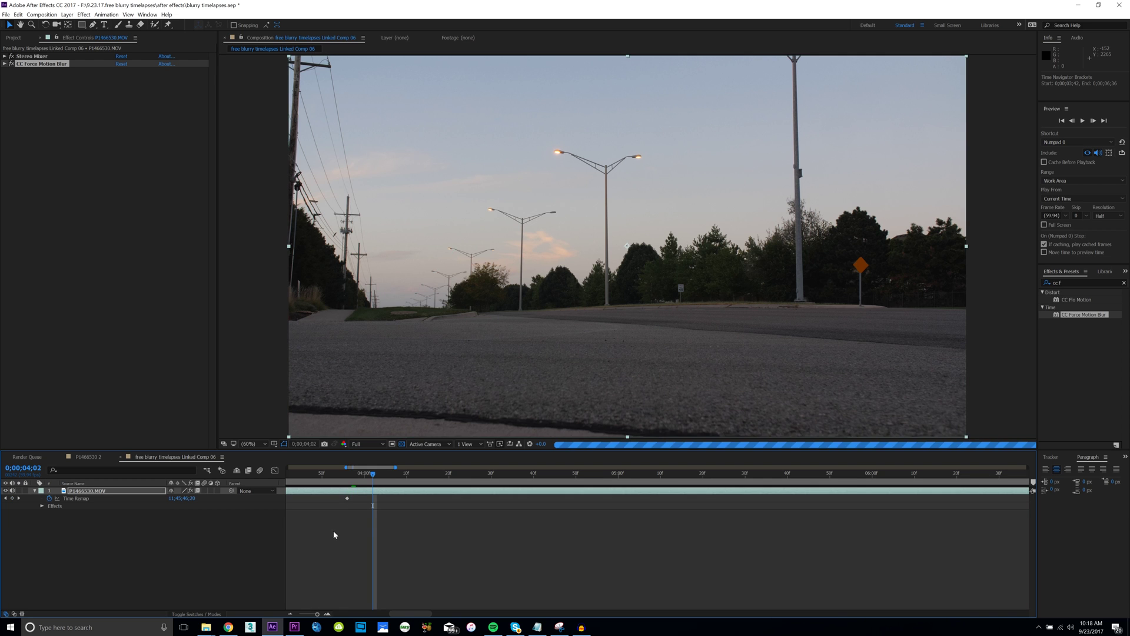
key(j)
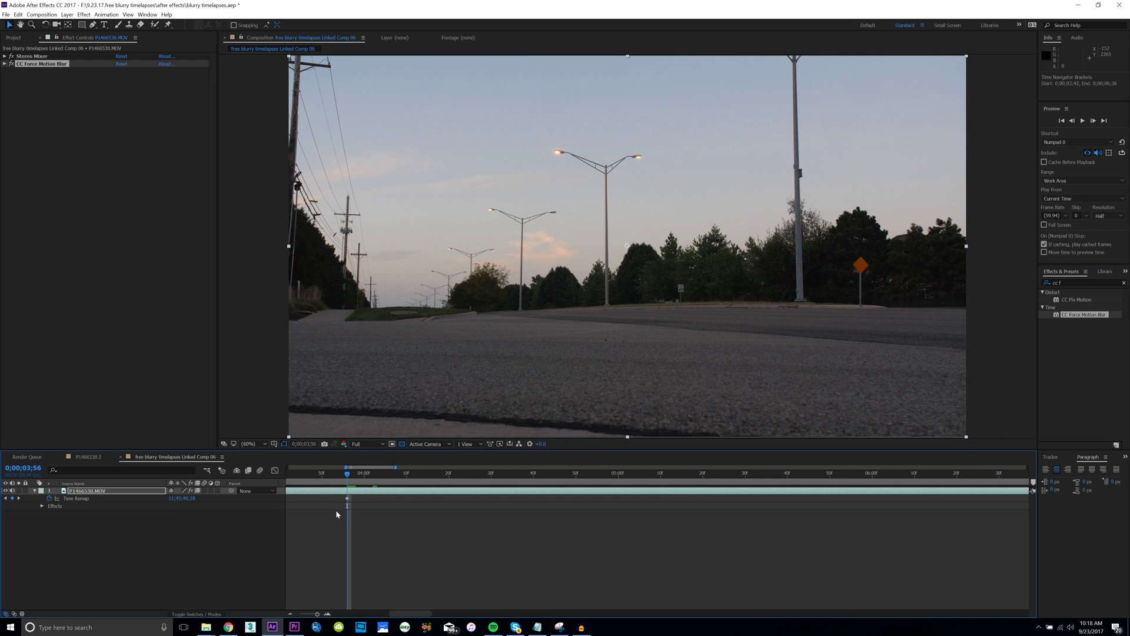
key(n)
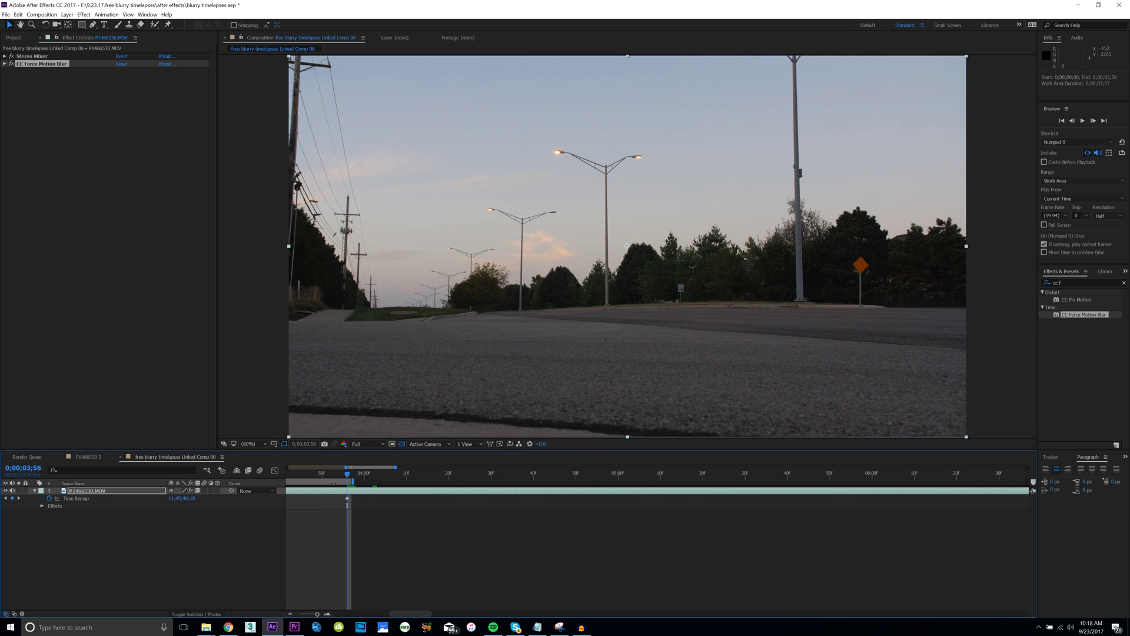
right_click(331, 481)
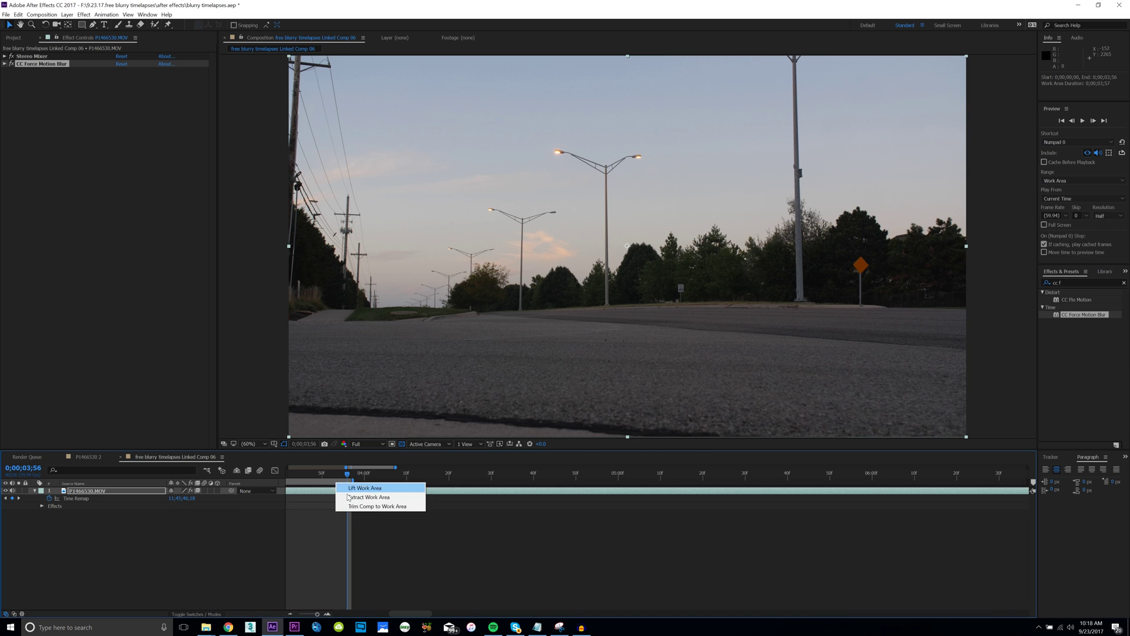
click(353, 501)
click(289, 614)
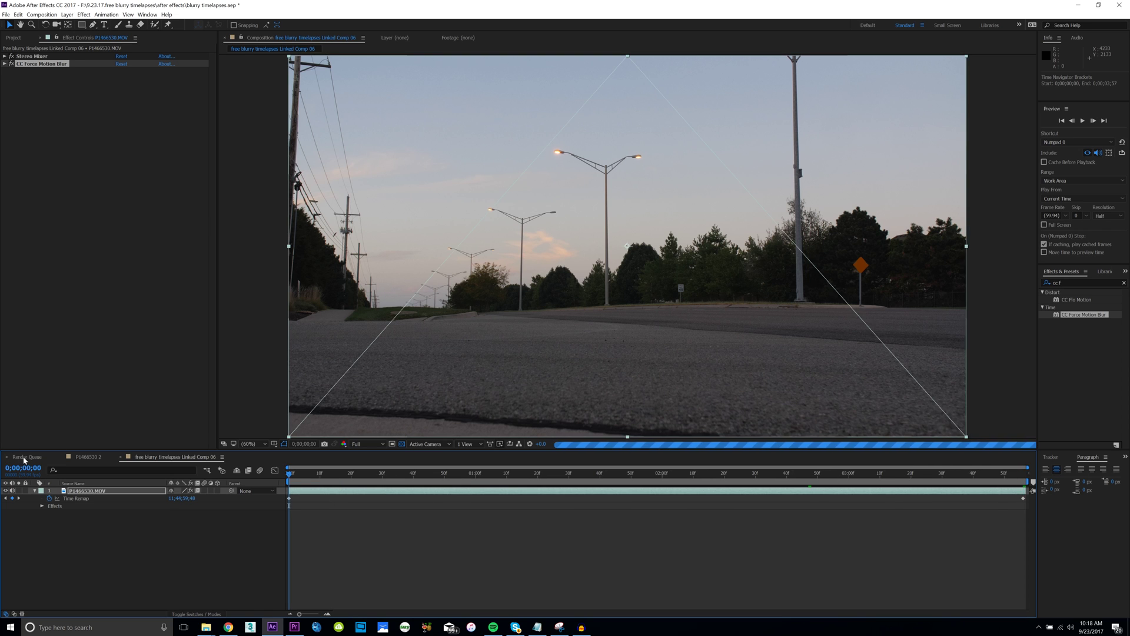
Add Linked Comp 06 to the render queue with a QuickTime output module
key(Home)
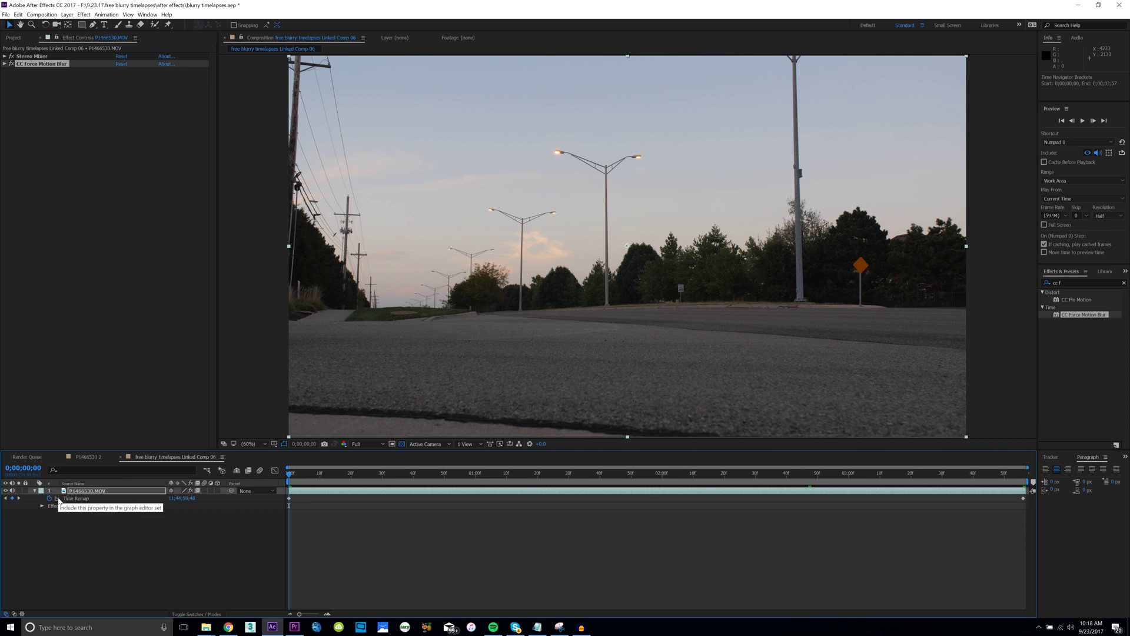
key(ctrl+m)
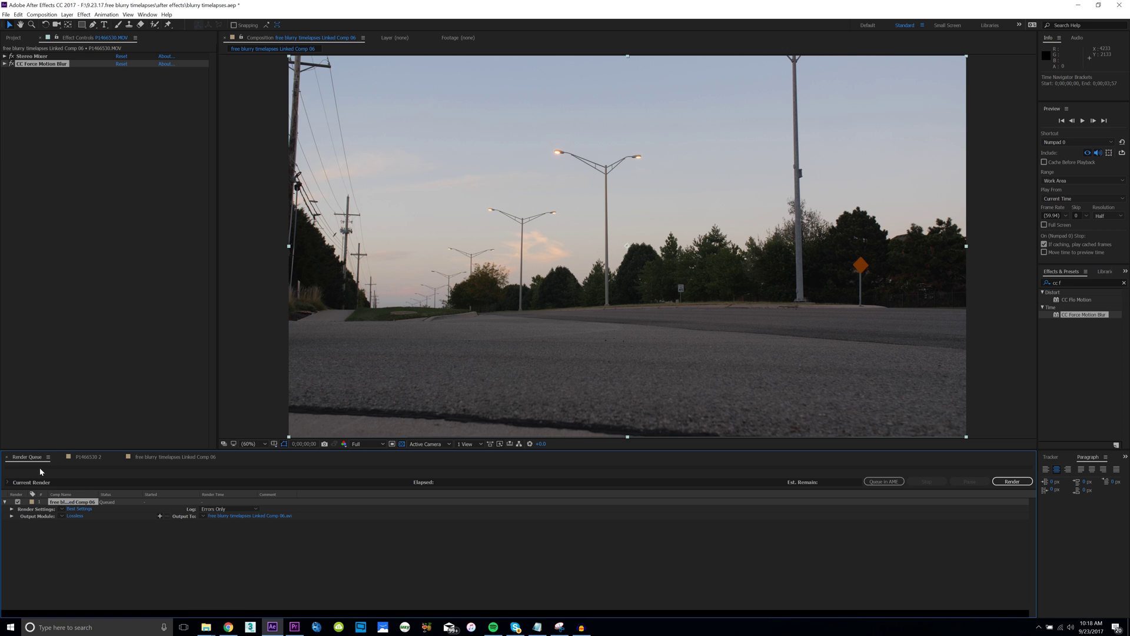
click(74, 516)
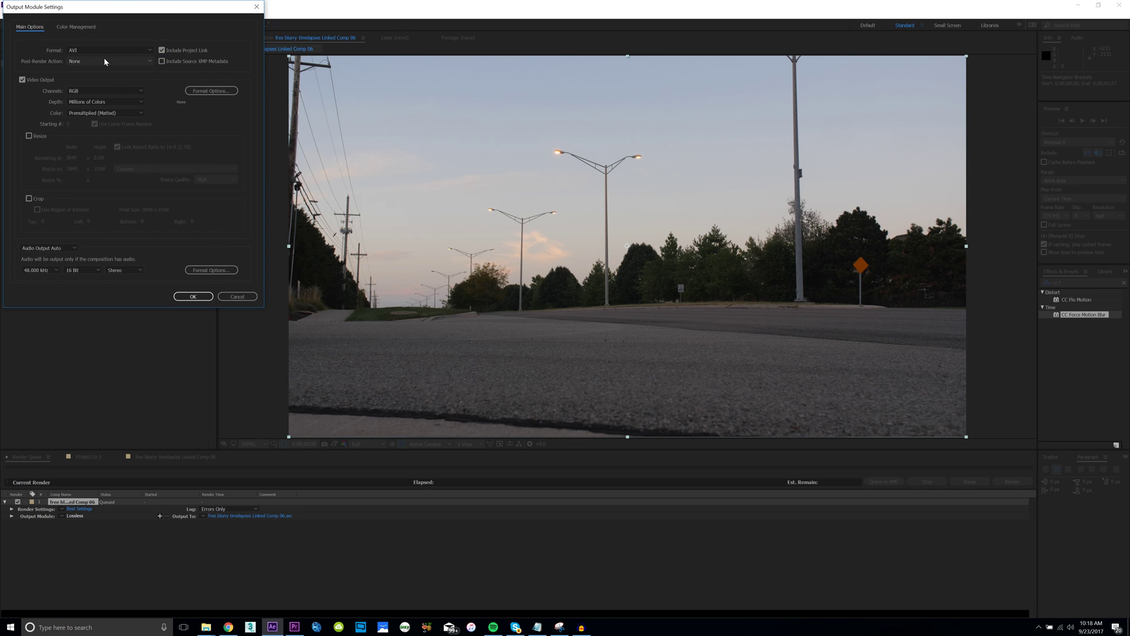
click(105, 50)
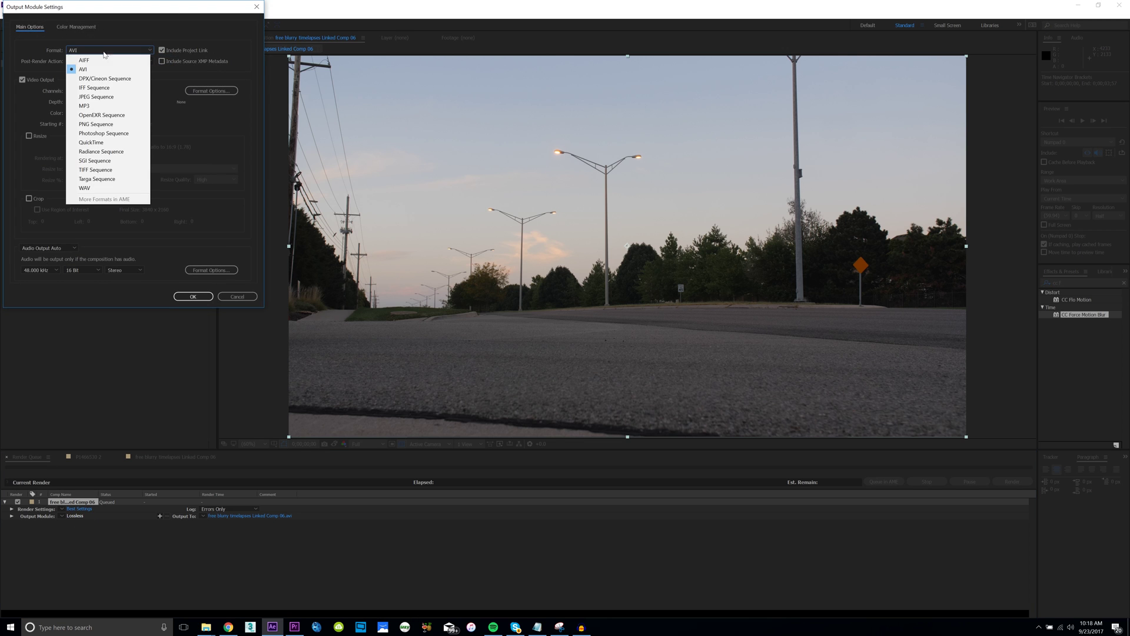
click(122, 145)
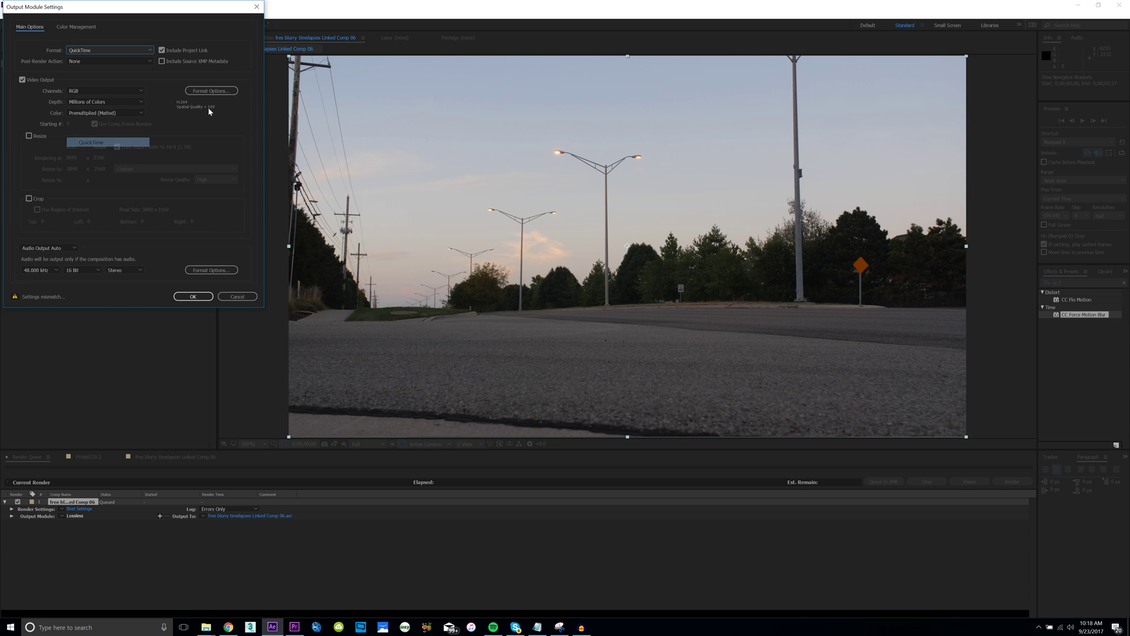
click(211, 296)
click(268, 516)
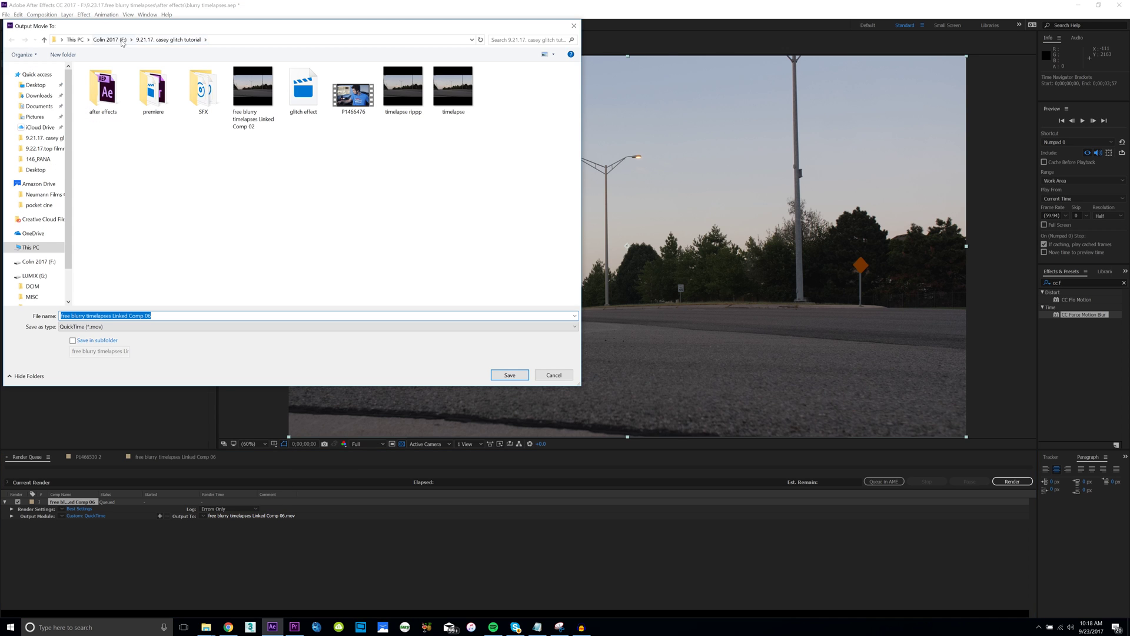
Save the render as 'timelapse force motion blur for the win' in F:'s 9.23.17.free blurry timelapses folder
click(122, 41)
click(125, 163)
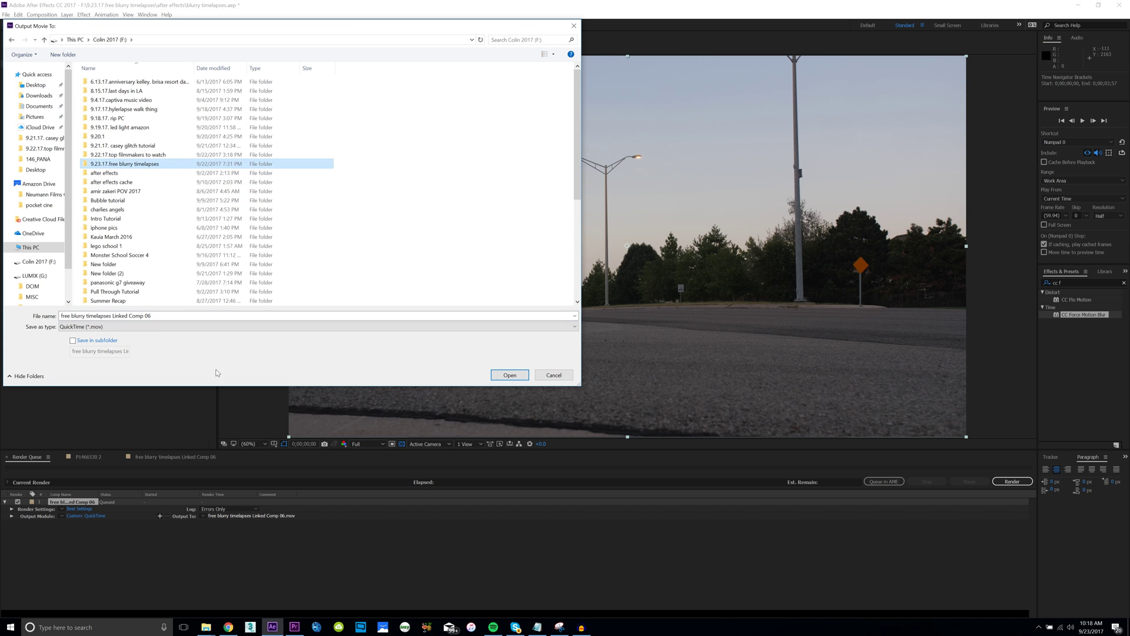
double_click(156, 165)
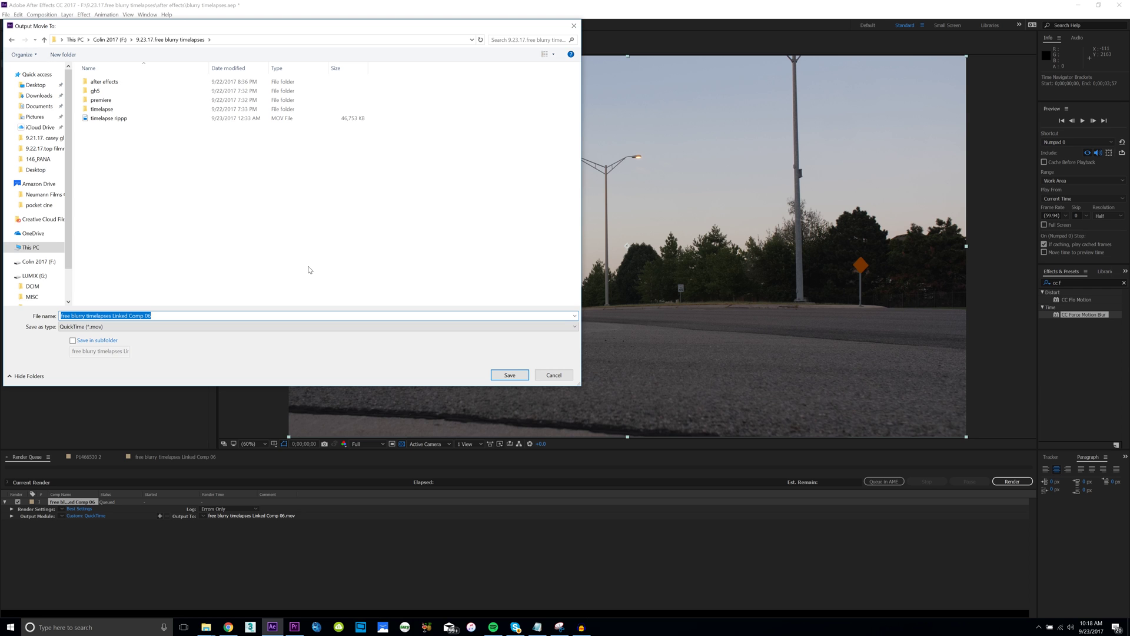
text(timel)
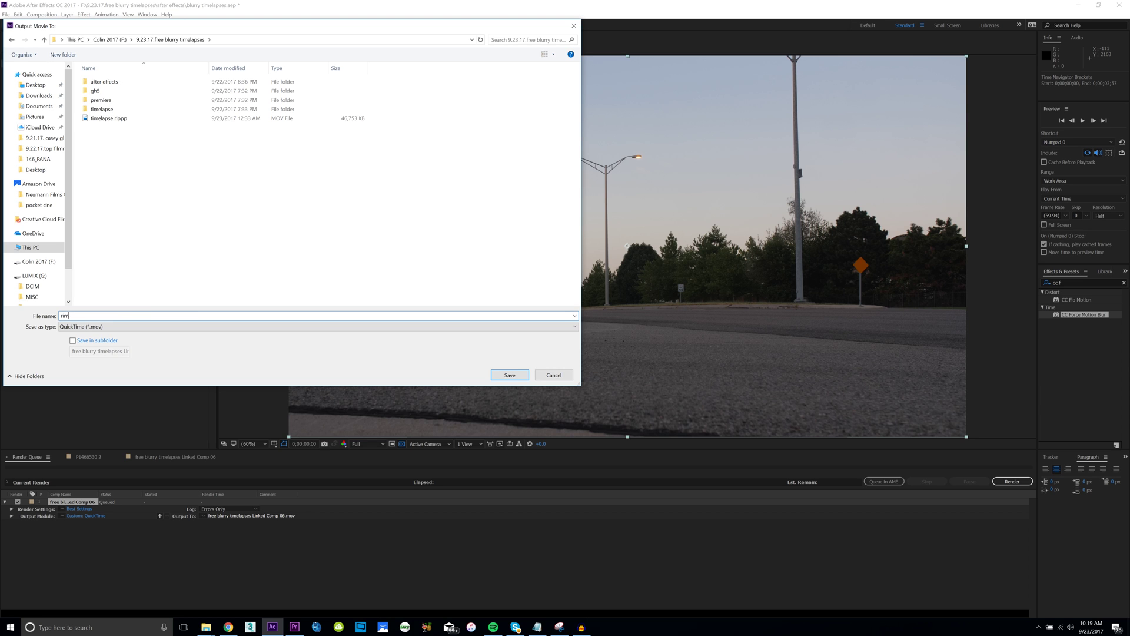
text(apse force motion blur for the win)
key(Return)
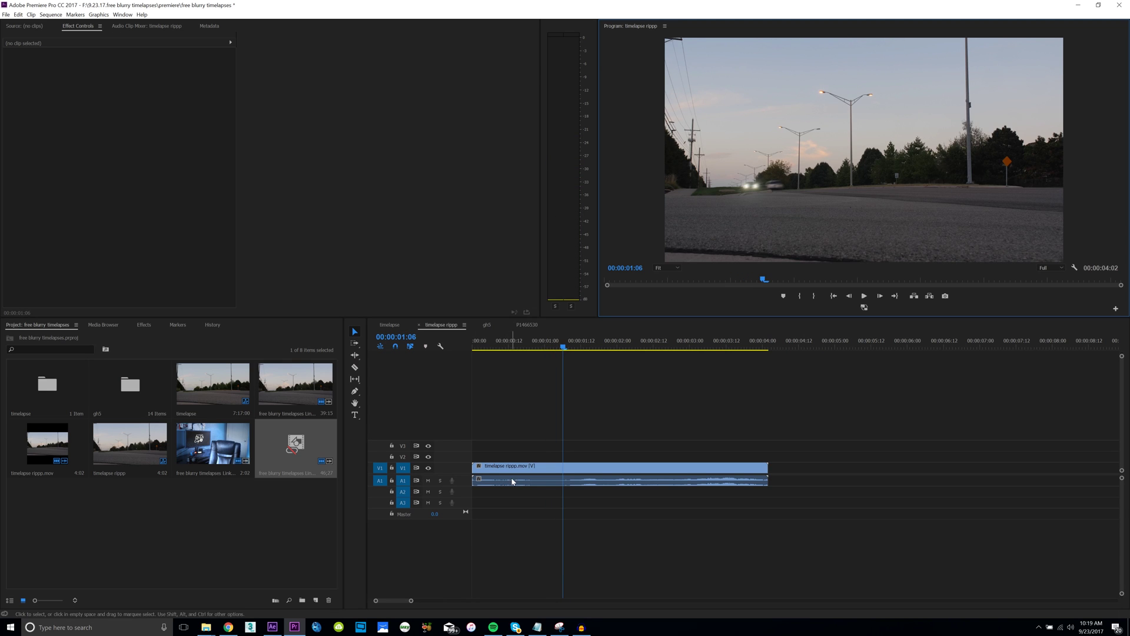
Enlarge the Program monitor and play the timelapse clip from the start to check the blur streaks
scroll(514, 484, up, 2)
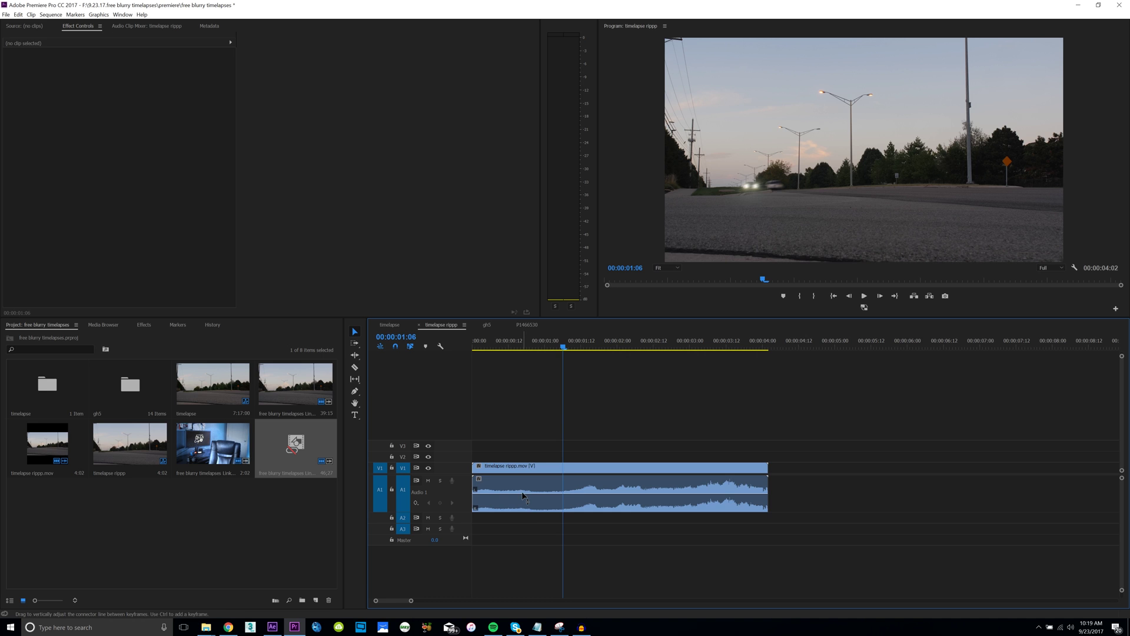
click(521, 494)
key(Home)
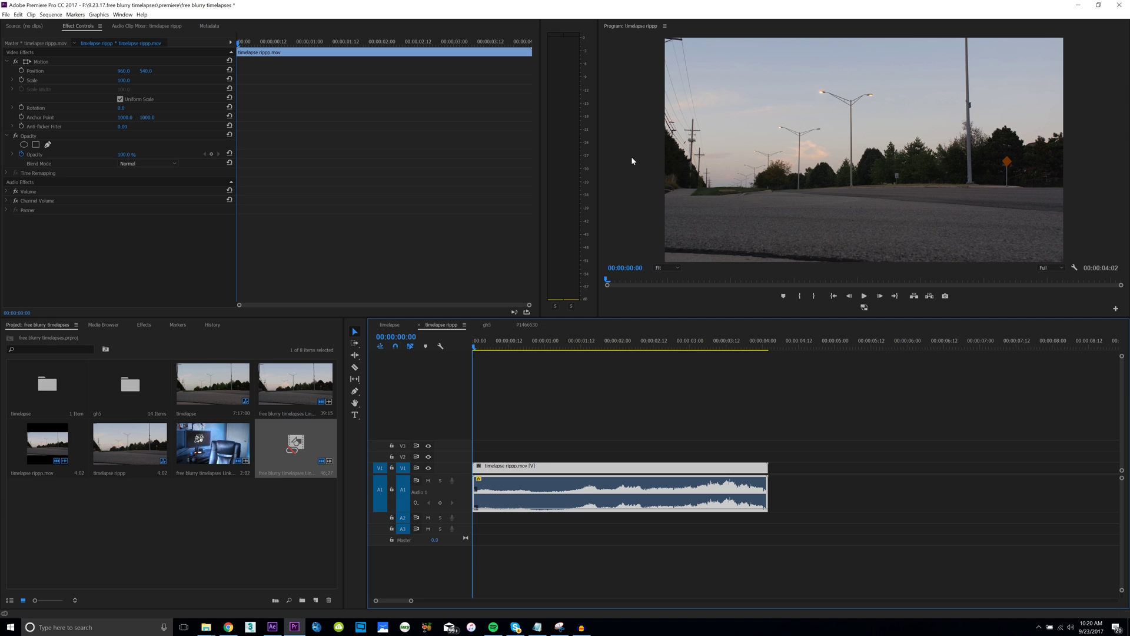
key(alt+shift+0)
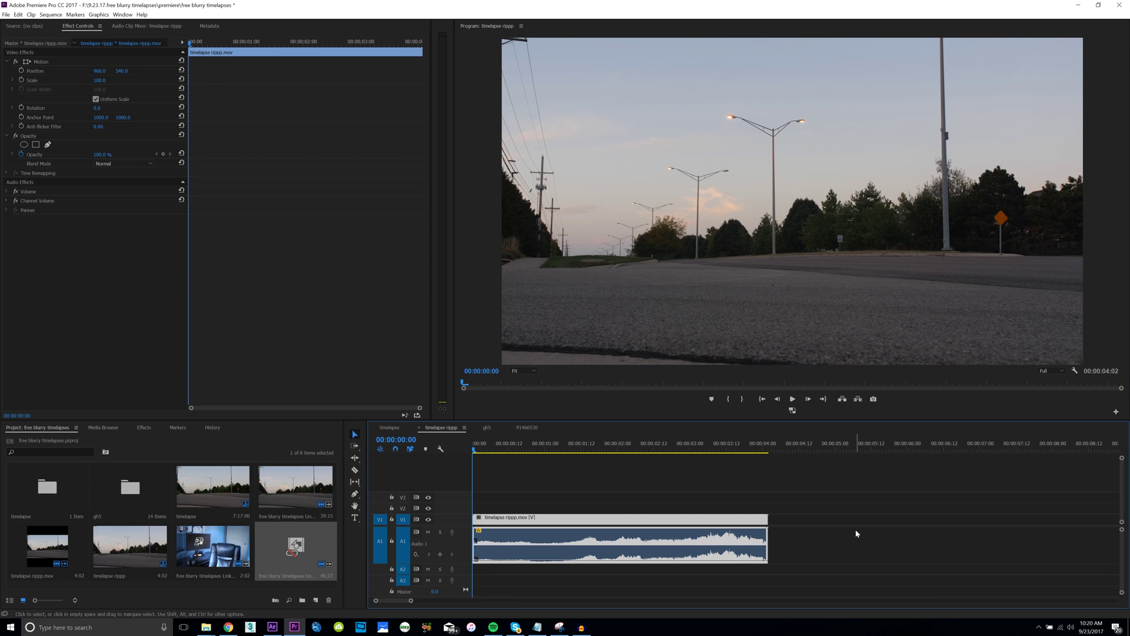
key(space)
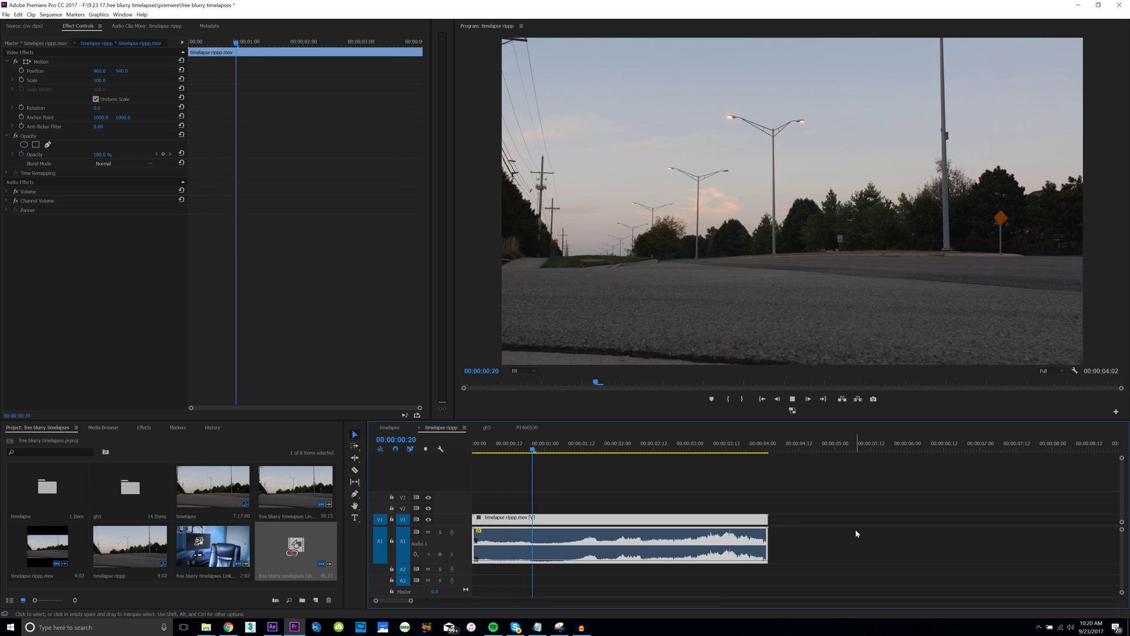
key(space)
key(Home)
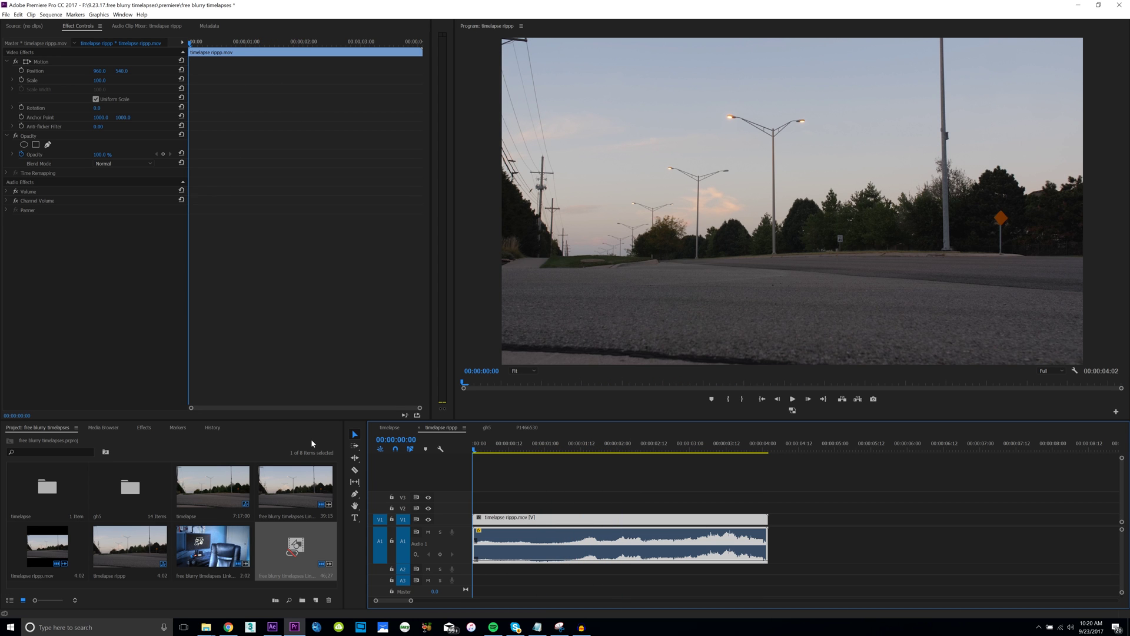
key(space)
key(space)
key(Home)
key(space)
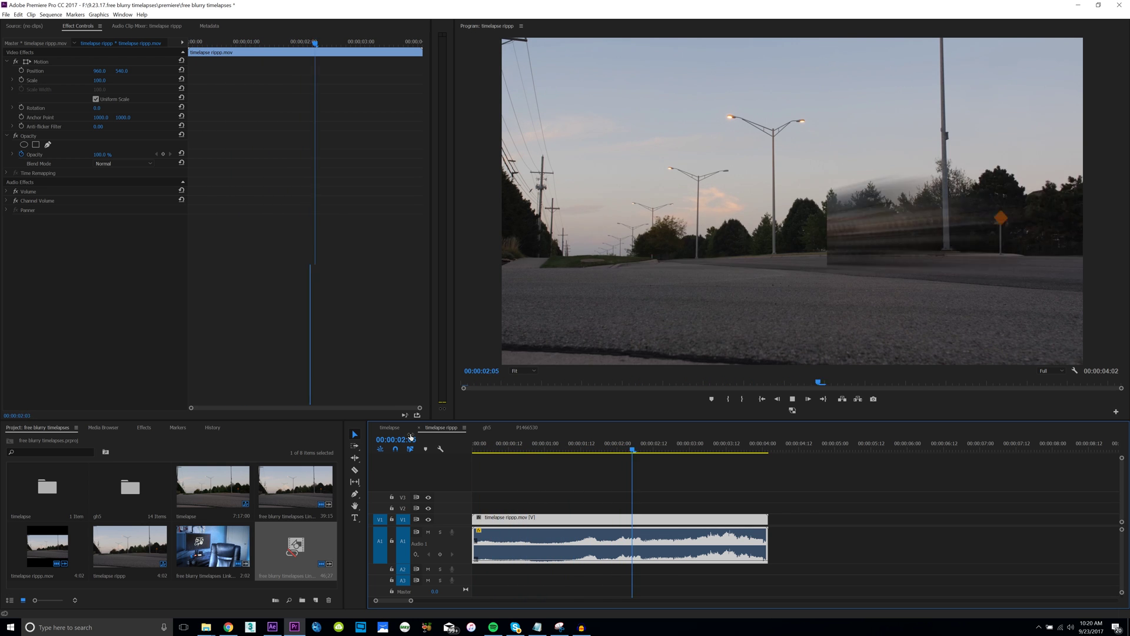
click(502, 451)
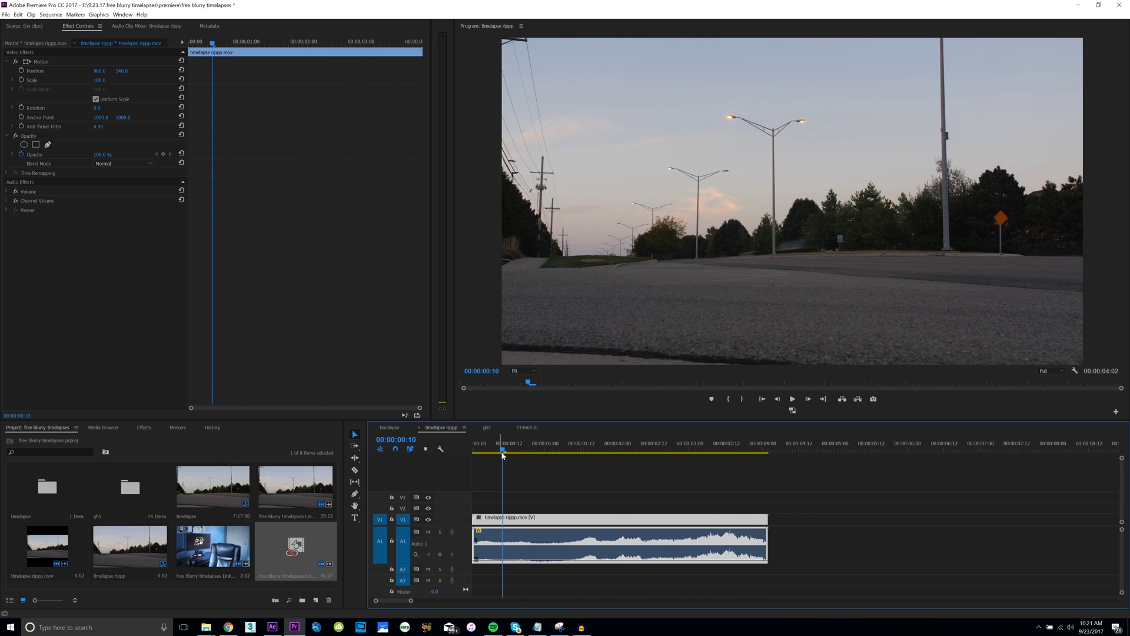